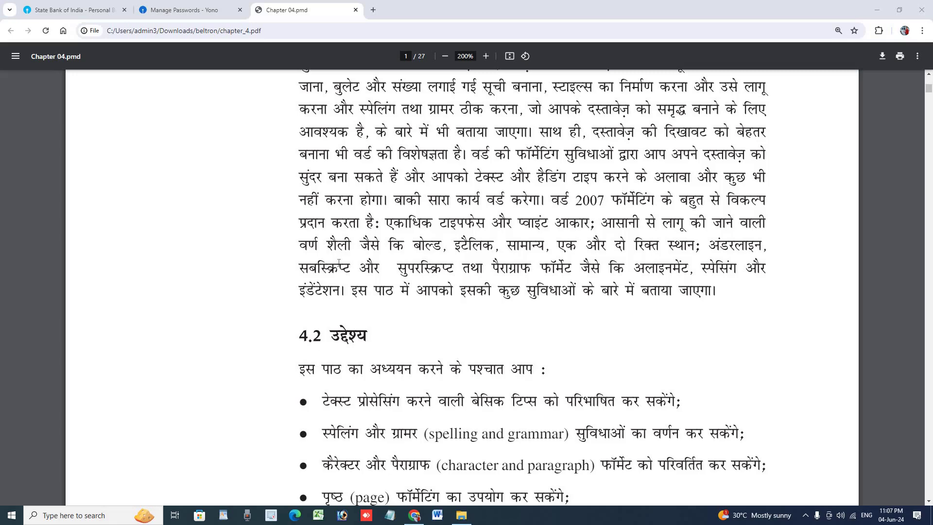
Step: Jump to page 5 of the chapter in the PDF viewer
click(406, 56)
text(5)
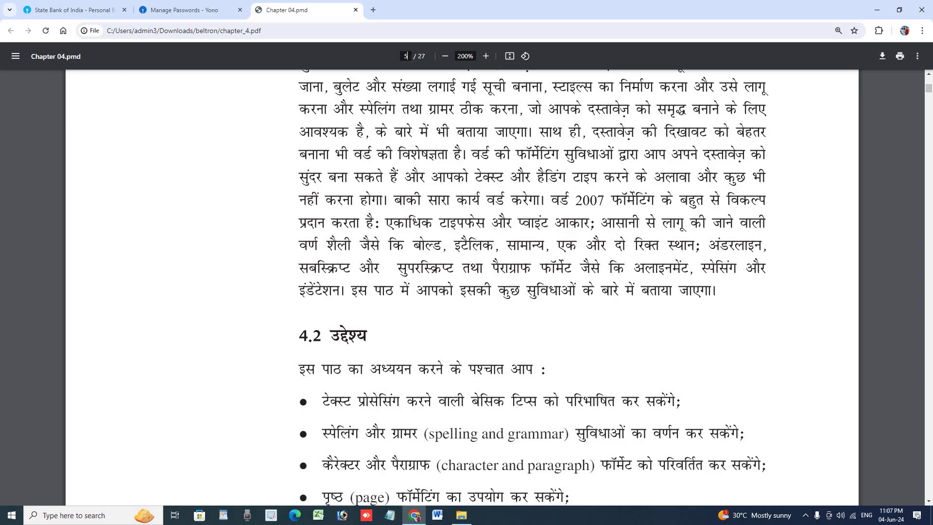
key(Return)
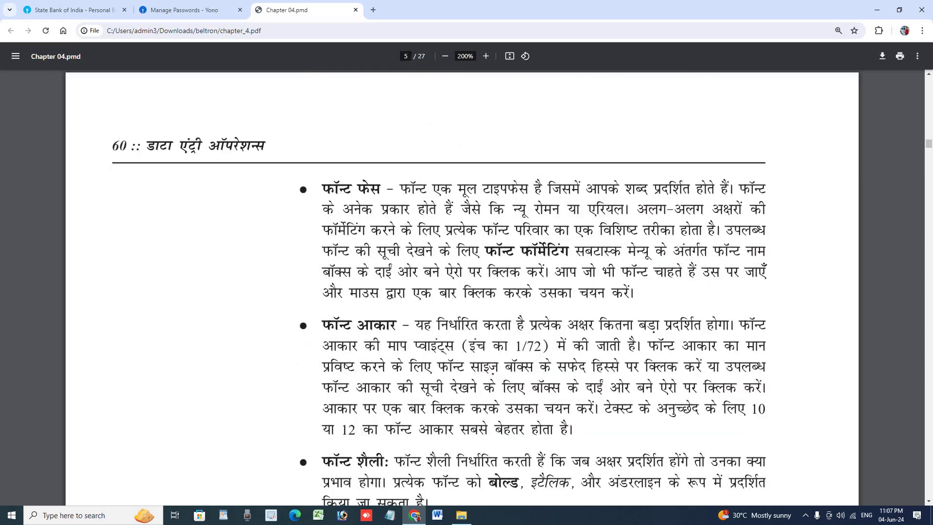
Step: Scroll through pages 5–6, then back to the top of page 5
scroll(413, 286, down, 6)
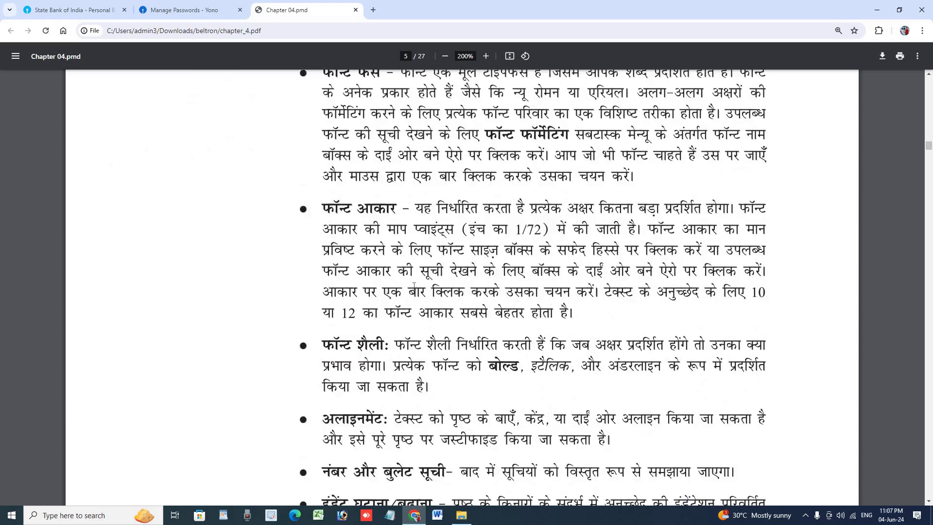
scroll(414, 285, down, 4)
scroll(414, 286, down, 6)
scroll(414, 286, down, 4)
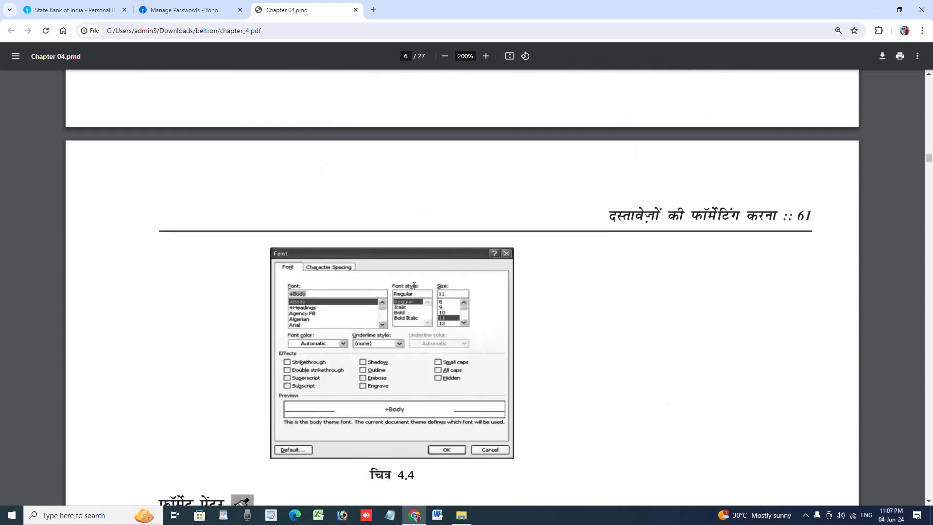
scroll(414, 285, up, 8)
scroll(414, 285, up, 4)
scroll(413, 286, up, 3)
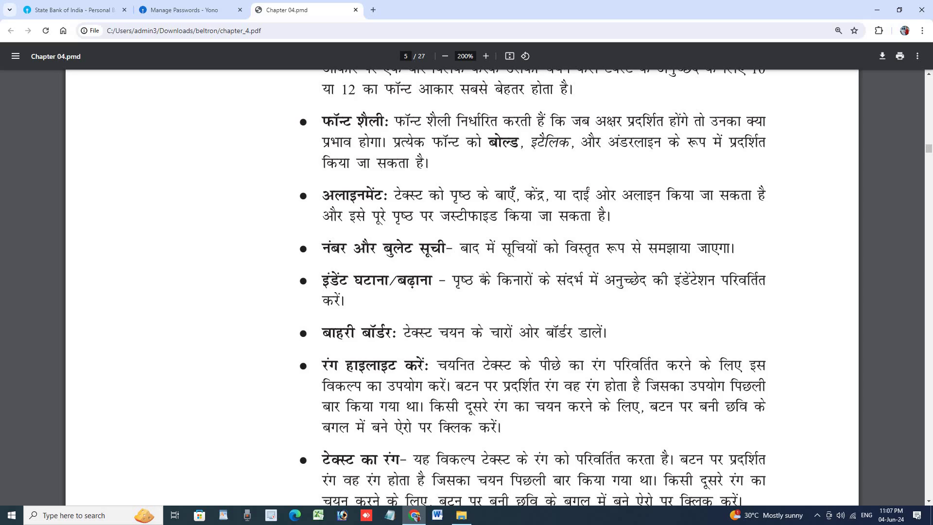
scroll(482, 277, down, 1)
scroll(483, 278, down, 1)
scroll(483, 280, down, 4)
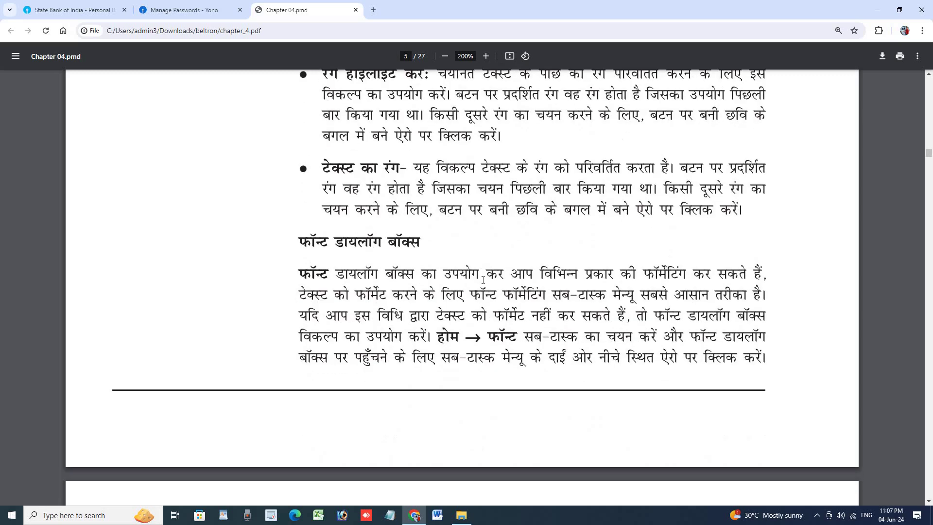
scroll(482, 280, up, 8)
scroll(482, 280, up, 8)
scroll(401, 250, up, 2)
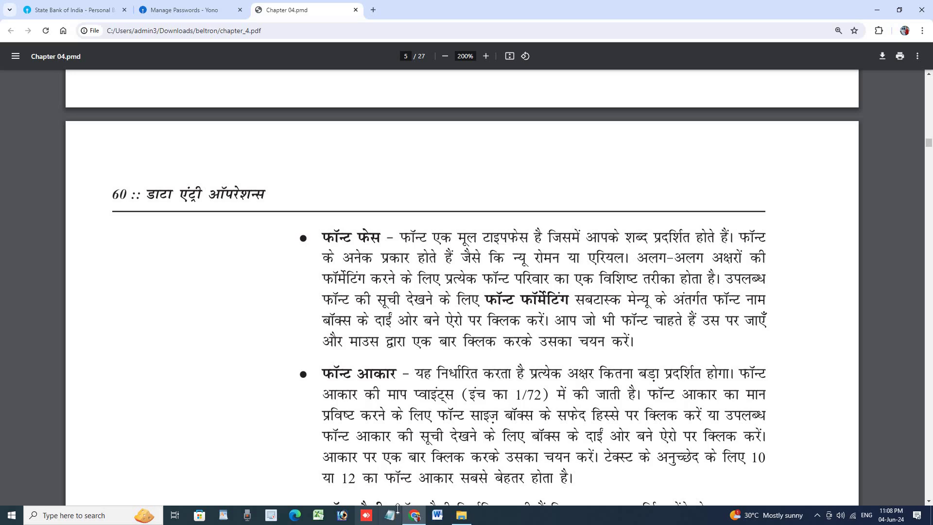
Step: Launch Word, dismiss the activation prompt and maximize the window
click(437, 516)
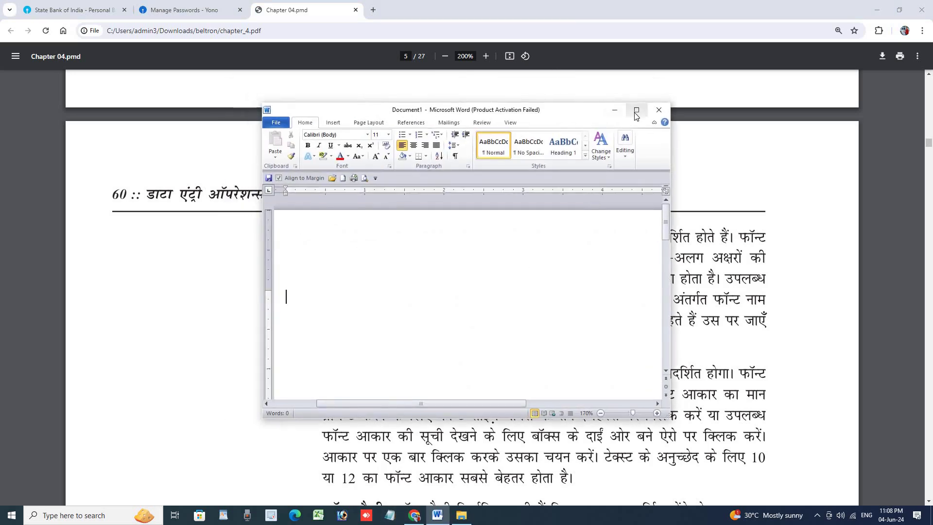
click(578, 162)
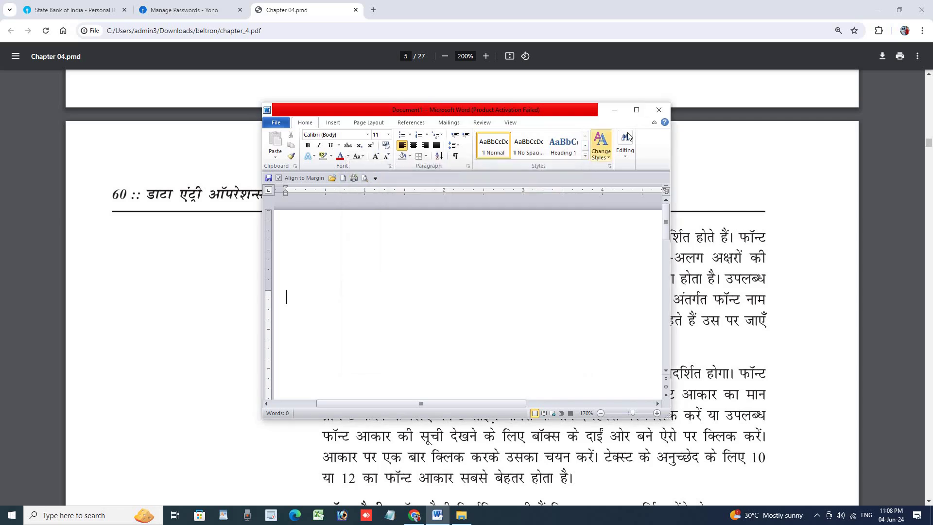
click(636, 110)
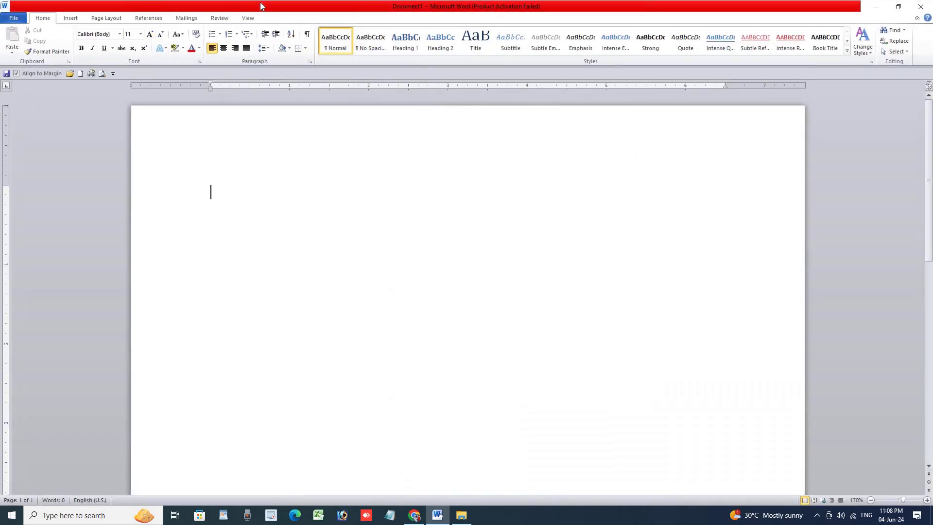
Step: Toggle Underline on and off, set the font to Arial, then minimize Word
click(104, 48)
click(103, 47)
click(120, 34)
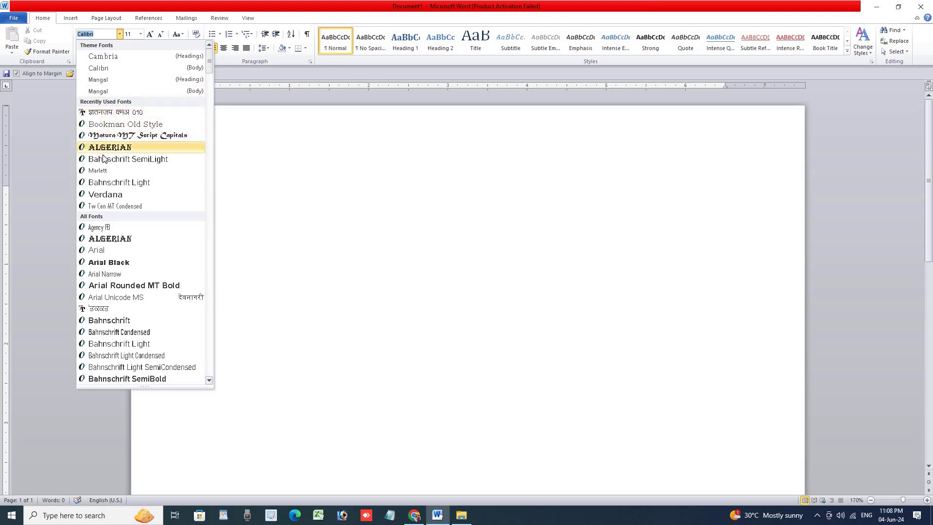
click(107, 251)
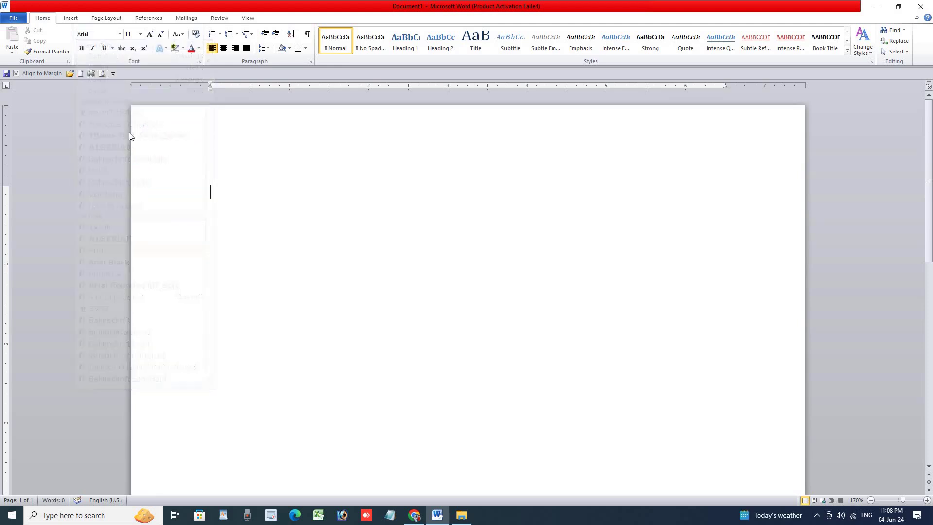
click(119, 34)
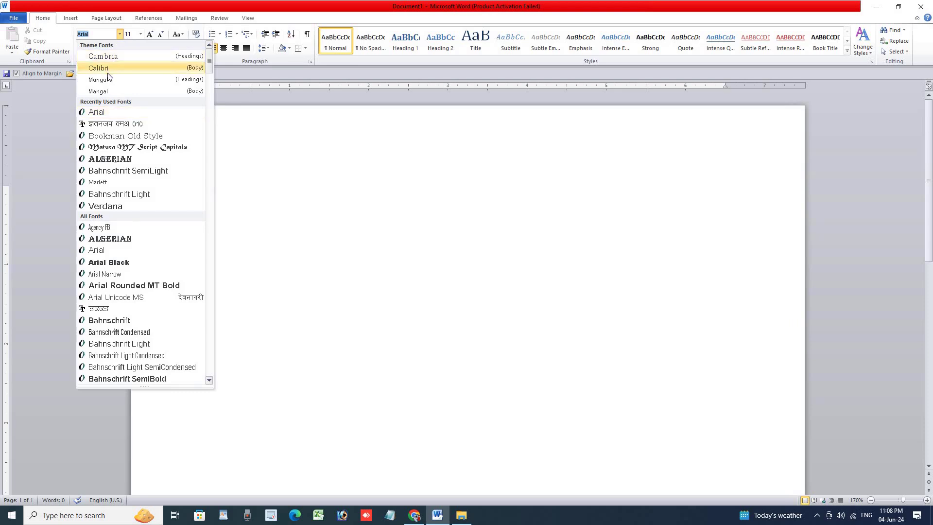
click(875, 7)
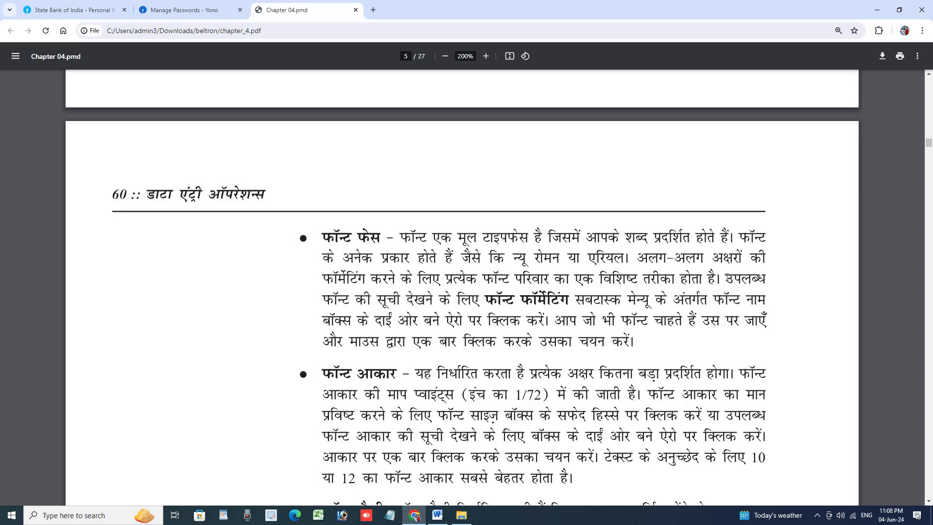
Step: Select the word है। at the end of the Font Face paragraph's third line
drag(720, 278, 704, 281)
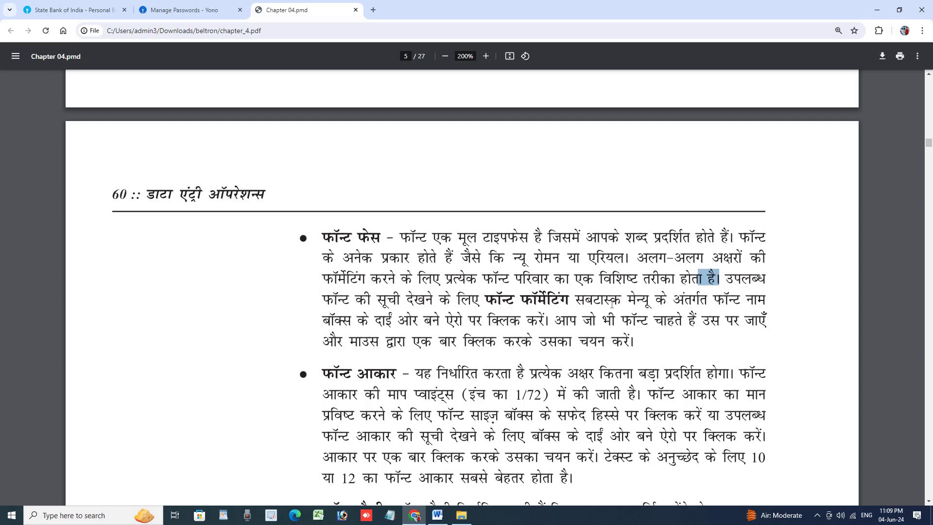
Step: Switch to Word, turn on Subscript, and return to the chapter PDF
click(437, 514)
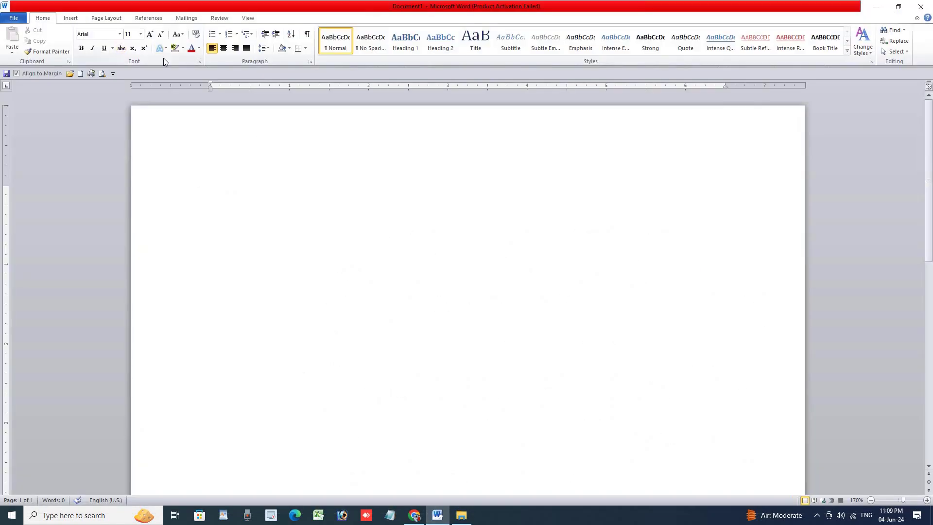
click(132, 48)
click(414, 515)
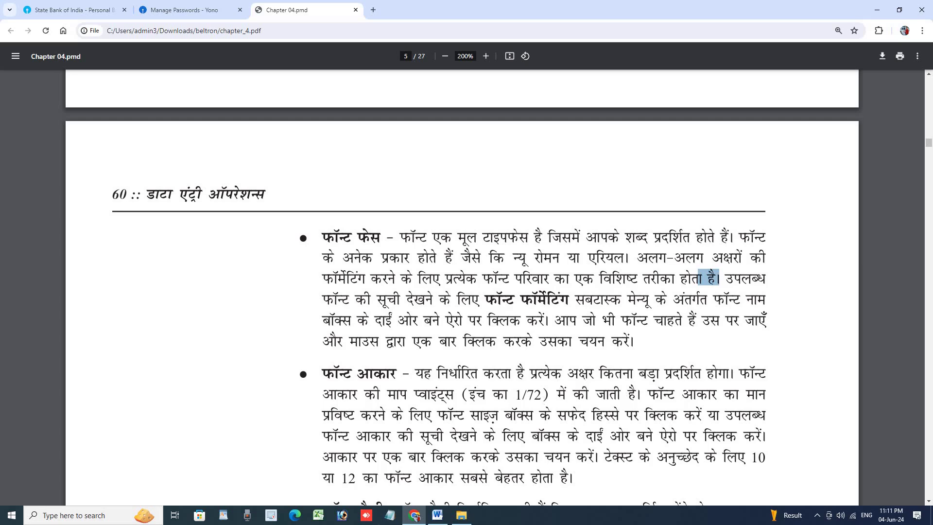
click(389, 514)
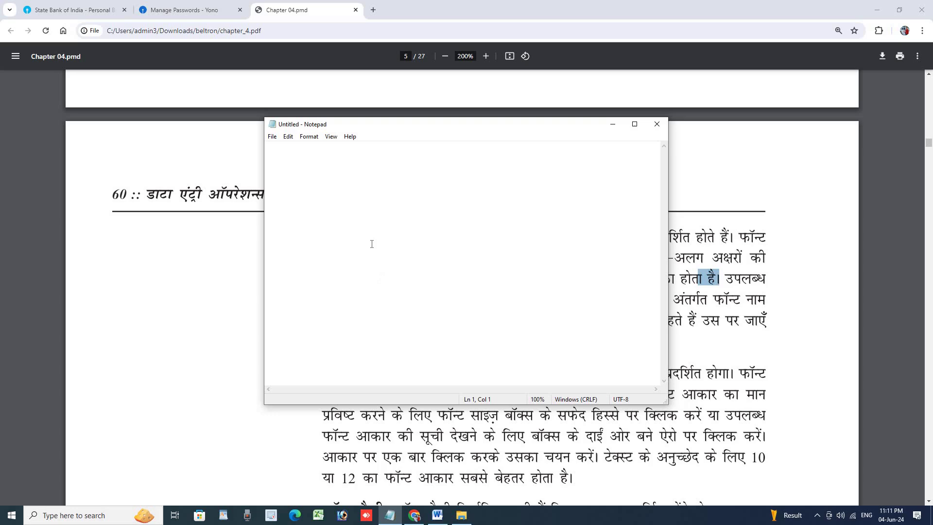
click(309, 136)
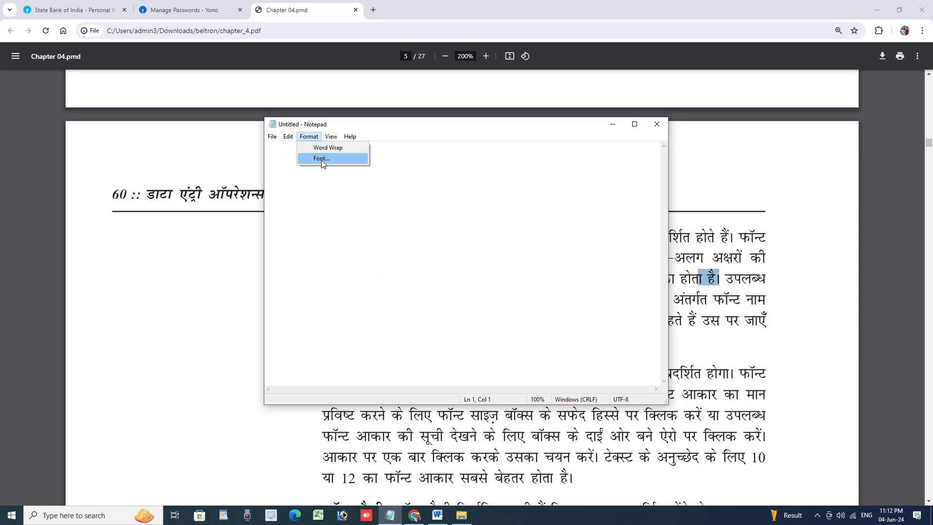
click(322, 159)
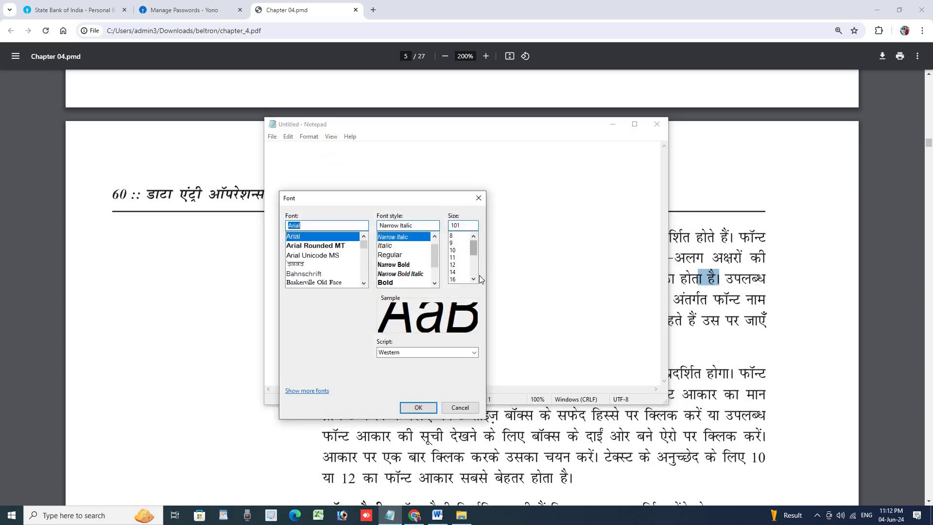
click(473, 278)
click(473, 237)
drag(474, 238, 474, 238)
click(664, 124)
click(479, 198)
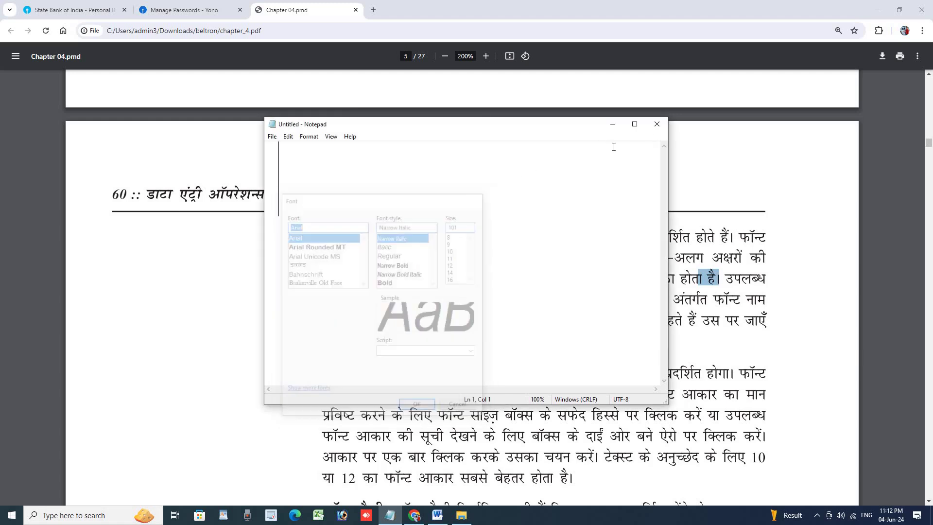
click(656, 124)
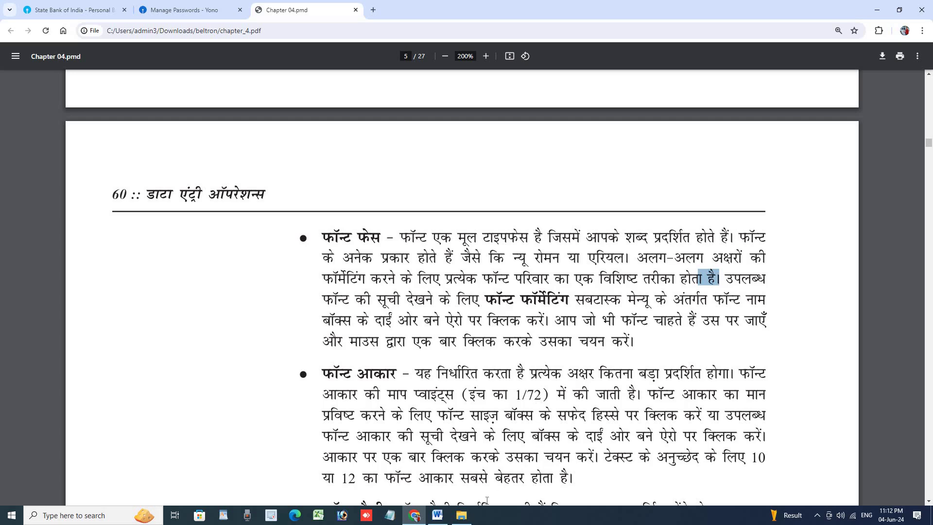
click(437, 514)
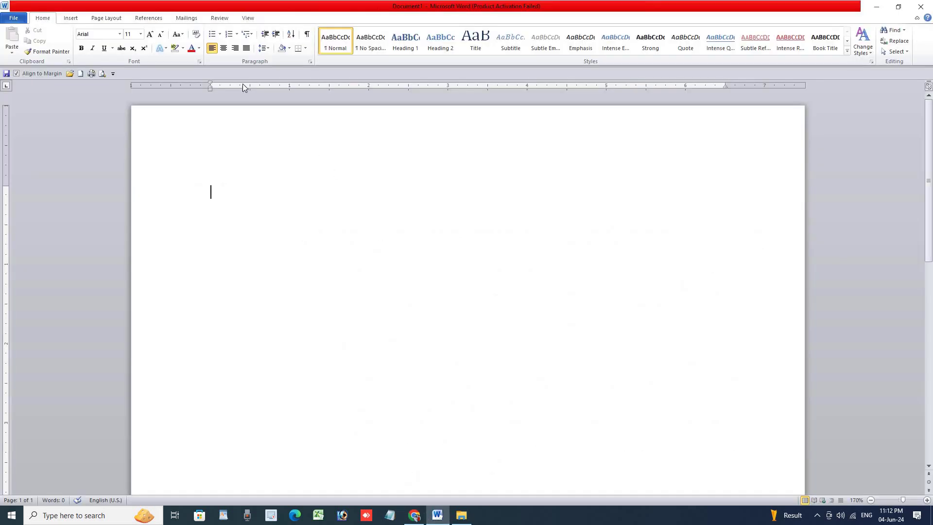
click(140, 34)
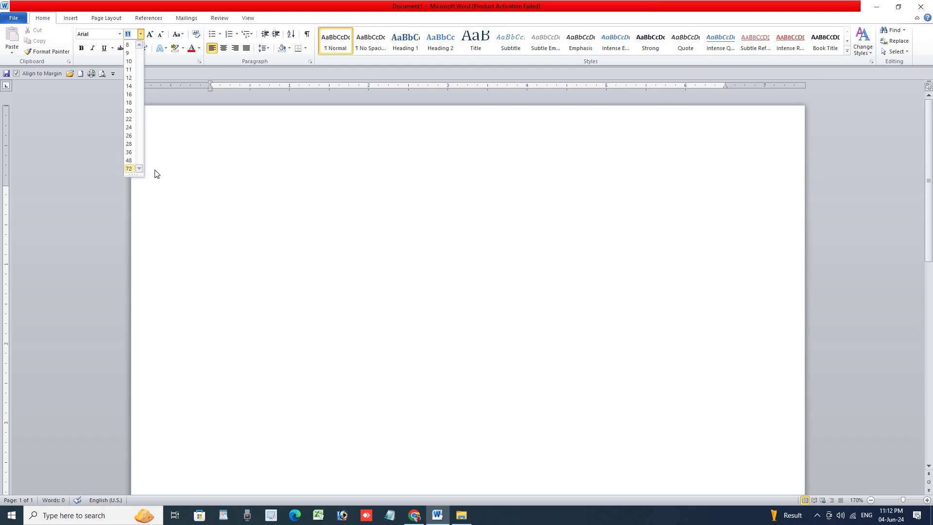
click(458, 208)
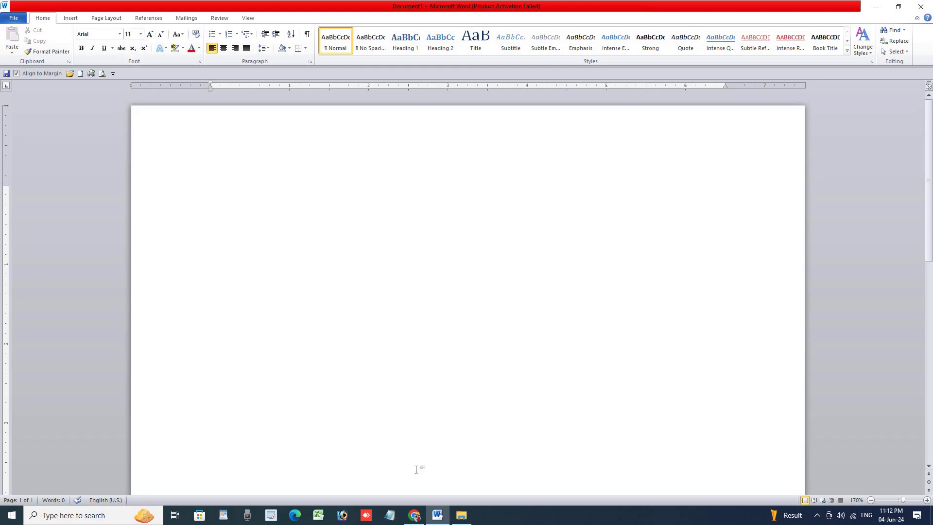
click(414, 515)
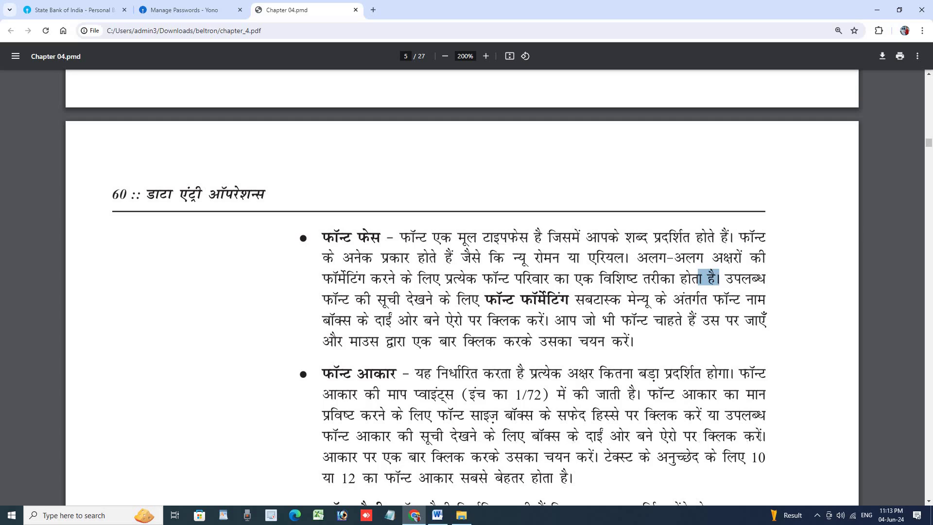
Step: Clear the PDF text selection and switch back to the blank Word document
click(655, 467)
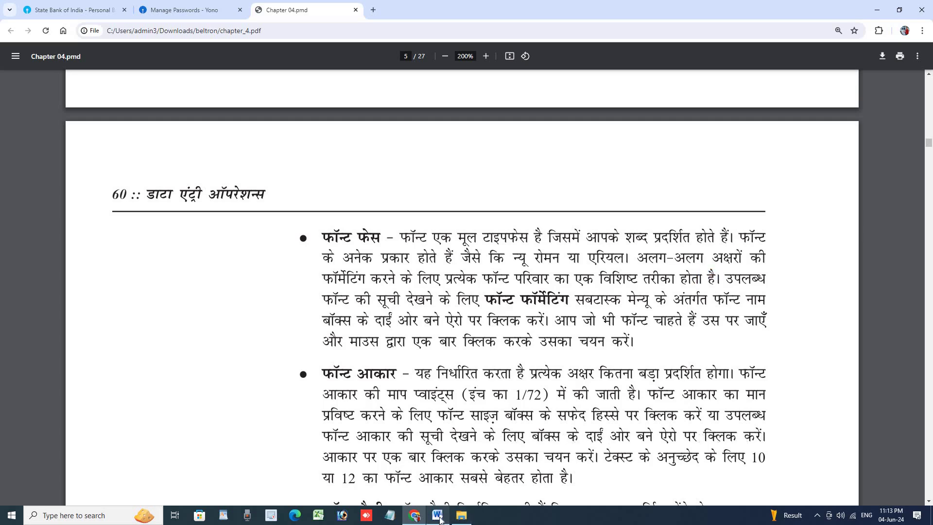
click(438, 515)
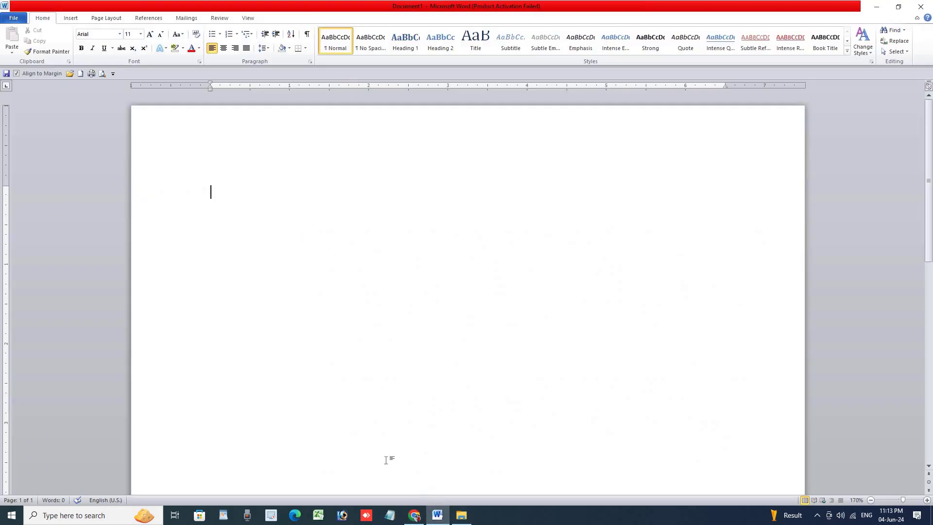
Step: Grow the font twice, then shrink it back to 12 pt
click(149, 35)
click(149, 35)
click(140, 34)
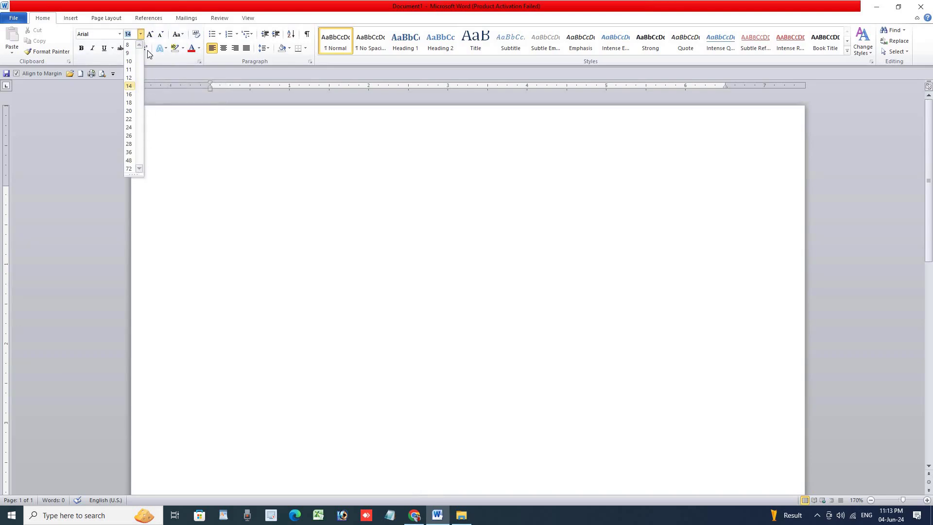
click(140, 34)
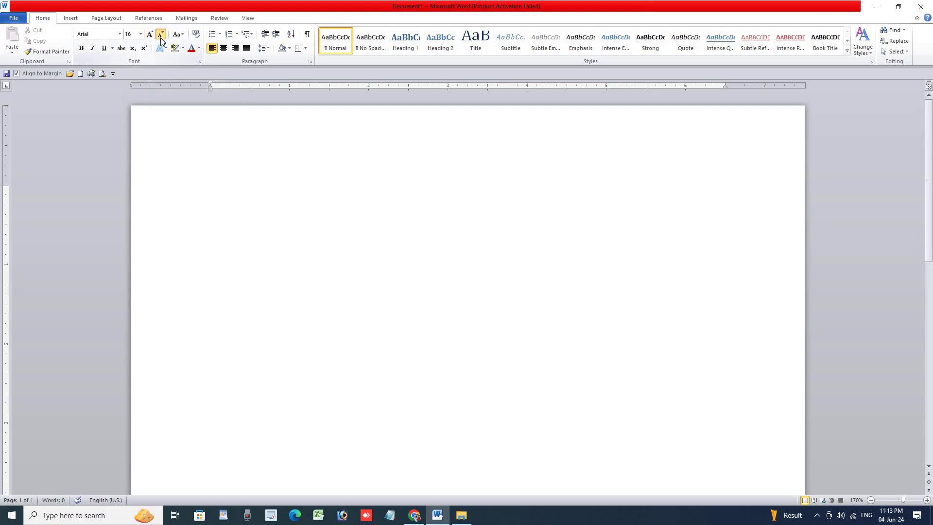
click(161, 35)
click(158, 50)
Step: Highlight the PDF sentence recommending 10 or 12 point sizes for paragraphs
click(438, 515)
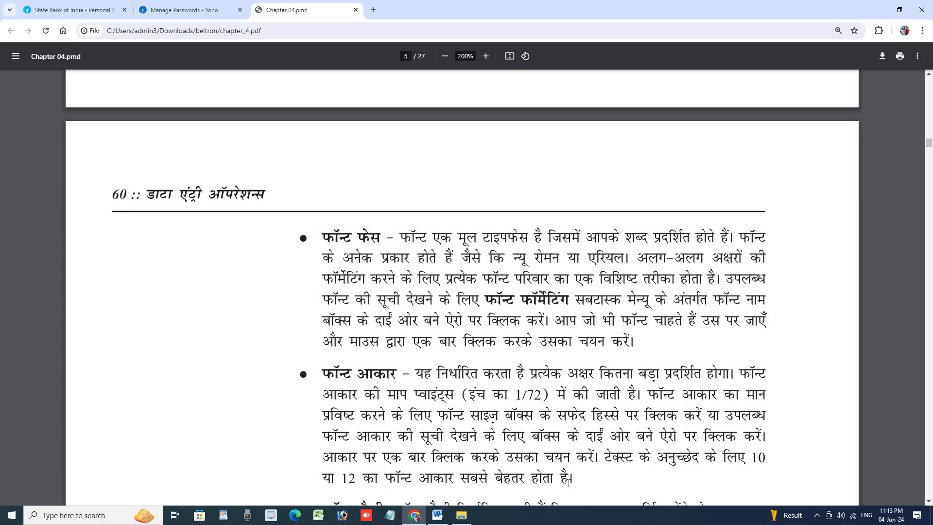
mouse_move(574, 478)
mouse_down()
mouse_move(485, 483)
mouse_move(316, 463)
mouse_up()
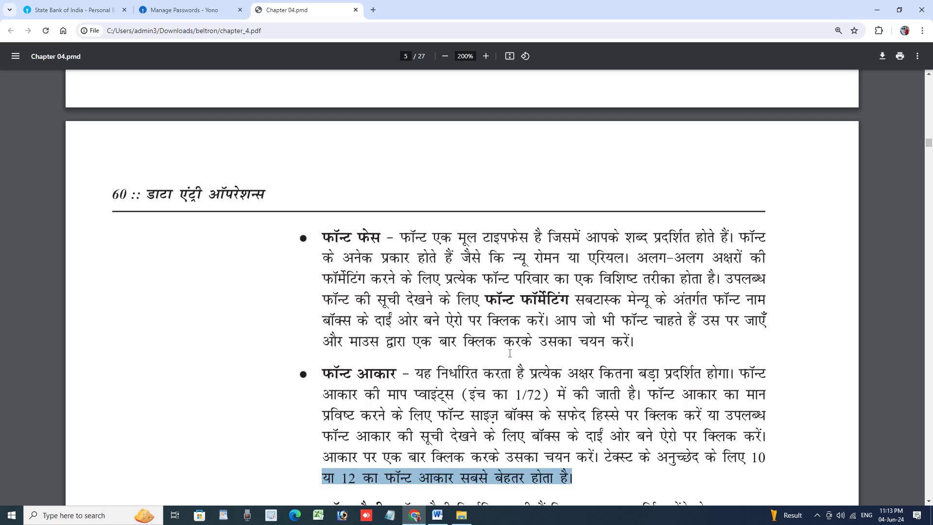
scroll(636, 394, down, 3)
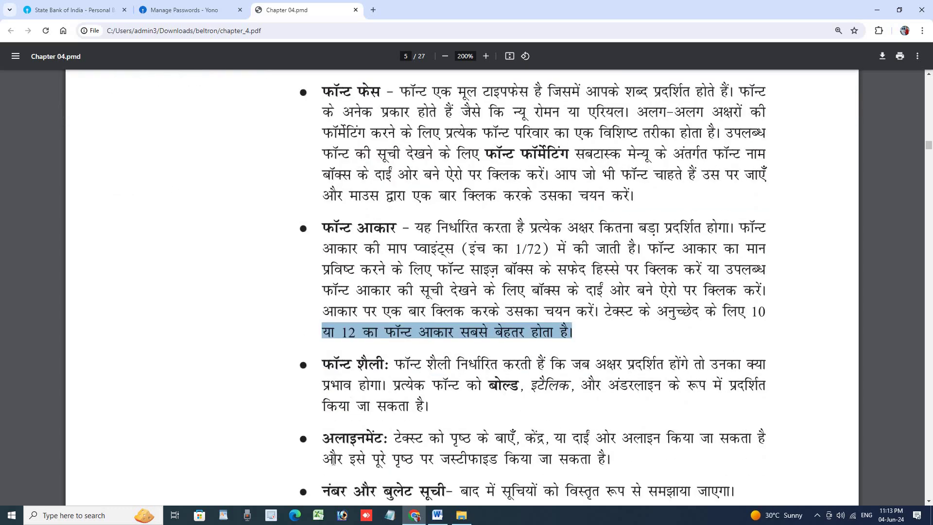
Step: Close the blank Word document without saving changes
click(438, 516)
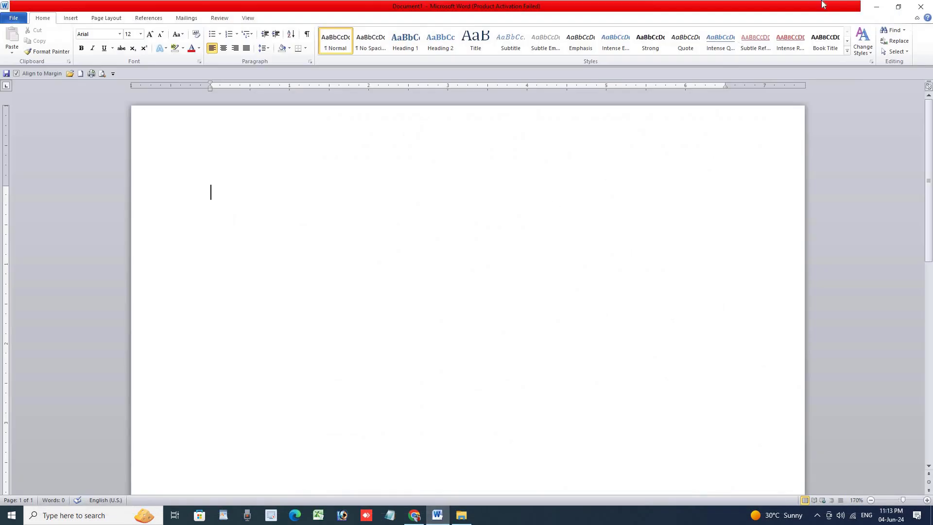
click(919, 6)
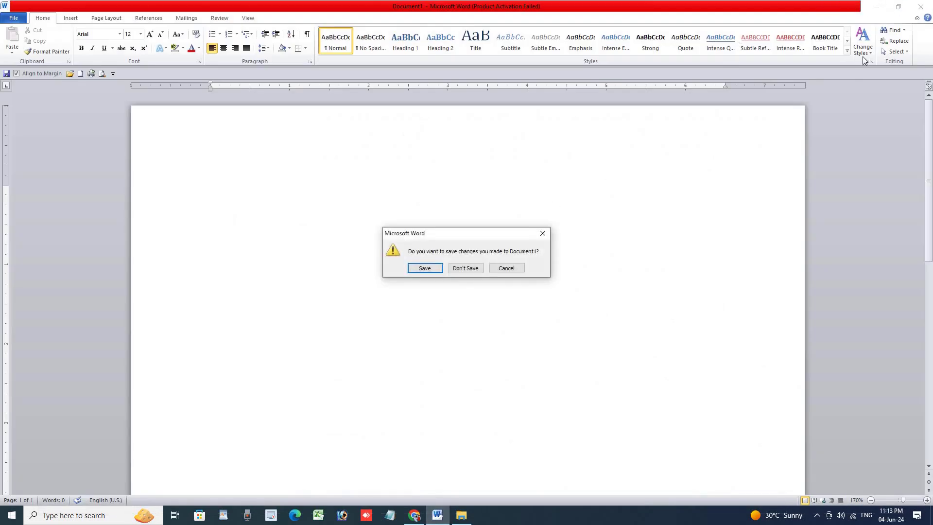
click(468, 268)
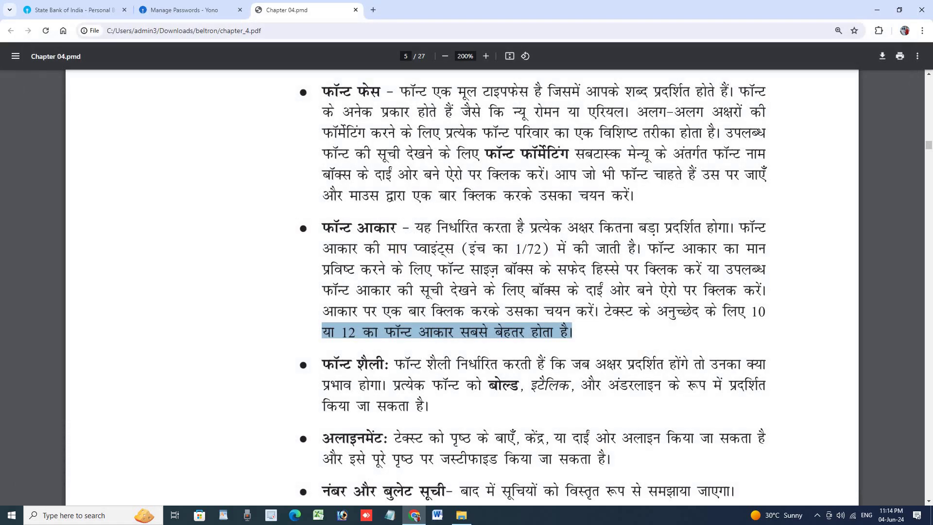
Step: Relaunch Word from the taskbar
click(437, 515)
Step: Turn on bold, italic and underline in Document2 and type 'jgk jkhjk jkhjk jhjkh kjjk jkhjk jkhjkh jh'
click(437, 514)
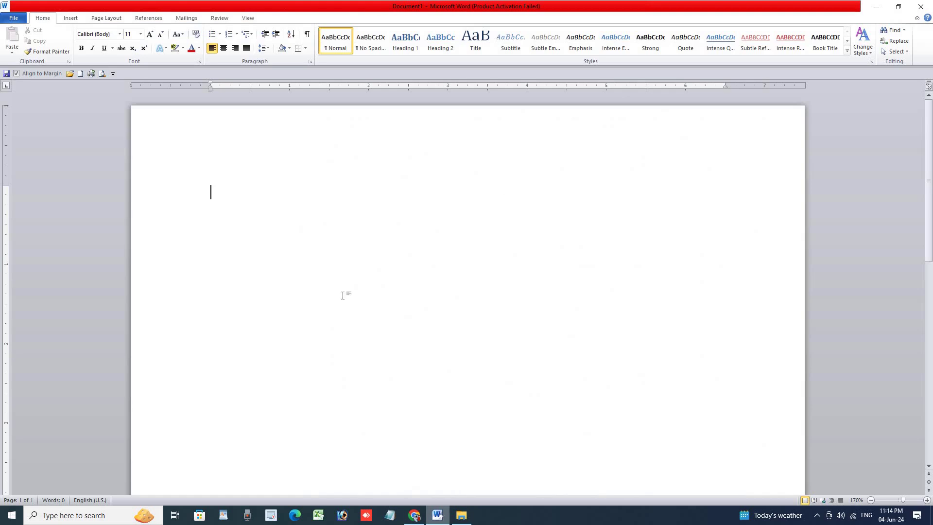
click(68, 19)
click(54, 18)
click(82, 49)
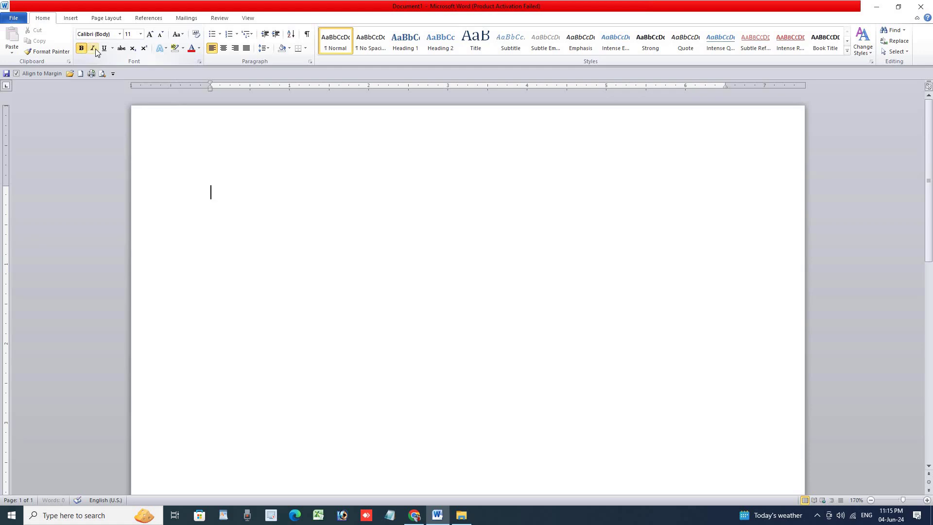
click(92, 49)
click(104, 49)
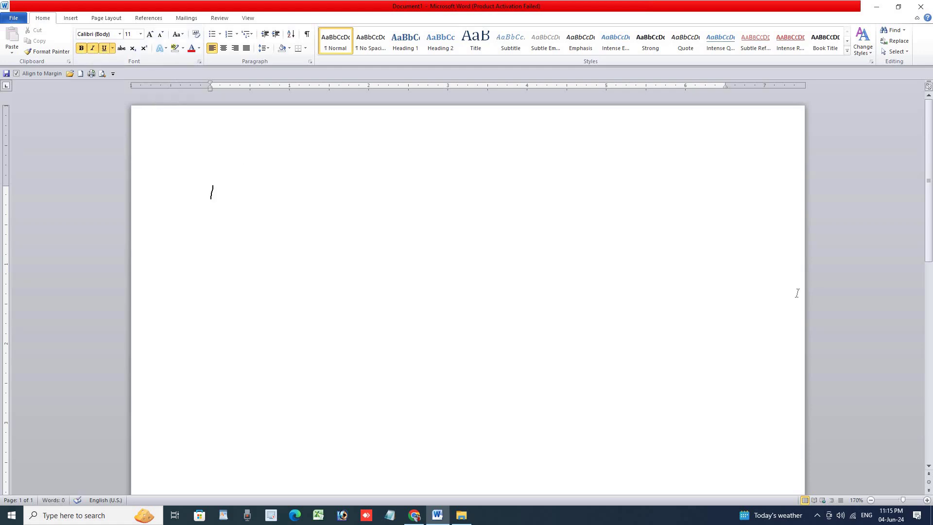
text(jgk jkhjk j)
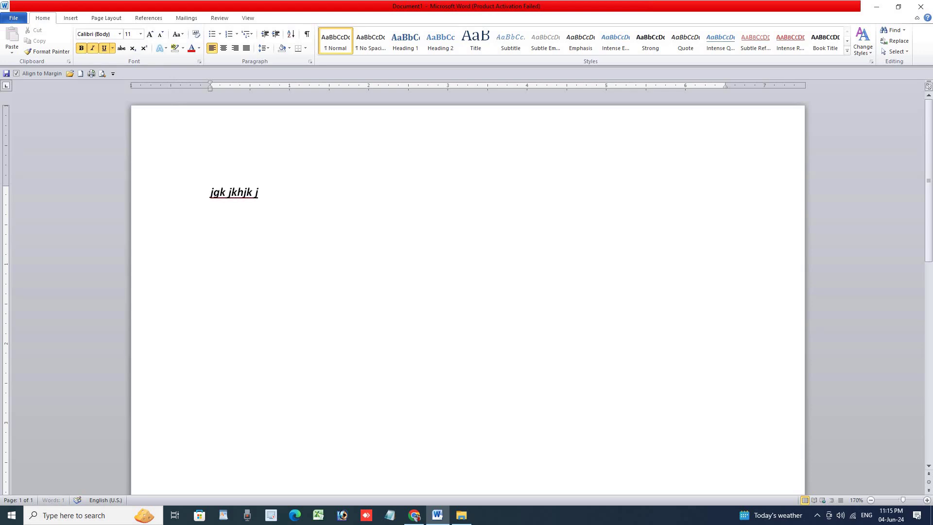
text(khjk jhjkh kjjk jkhjk jkhjkh)
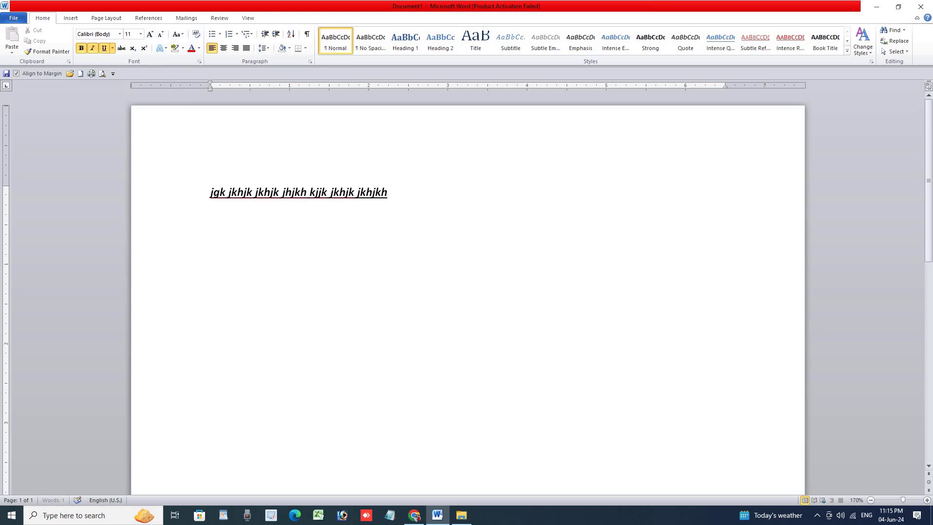
text( jh)
Step: Switch to the chapter PDF and highlight the end of the font style bullet
click(419, 519)
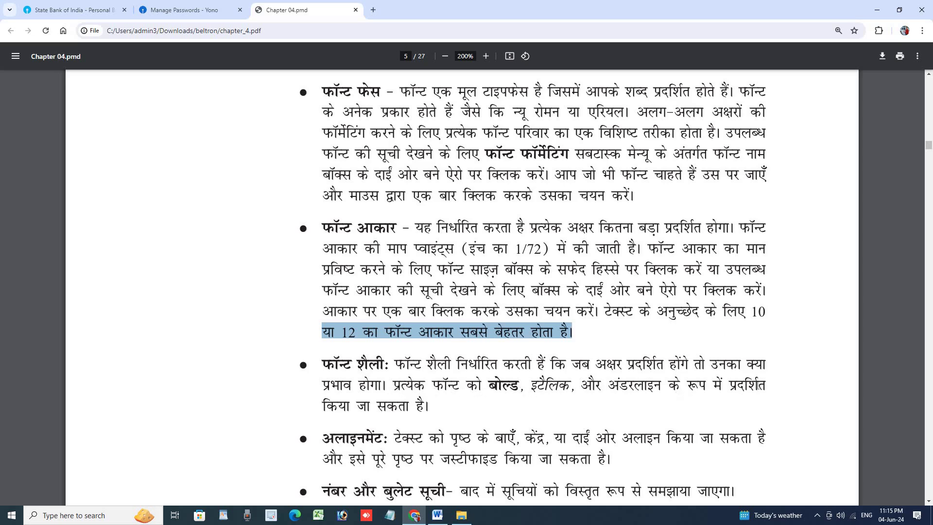
drag(427, 407, 351, 403)
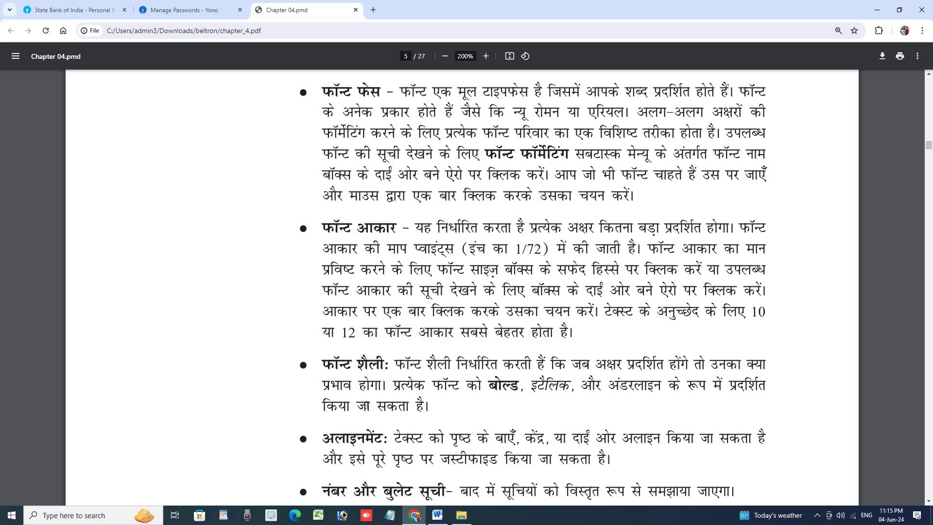
scroll(351, 403, down, 6)
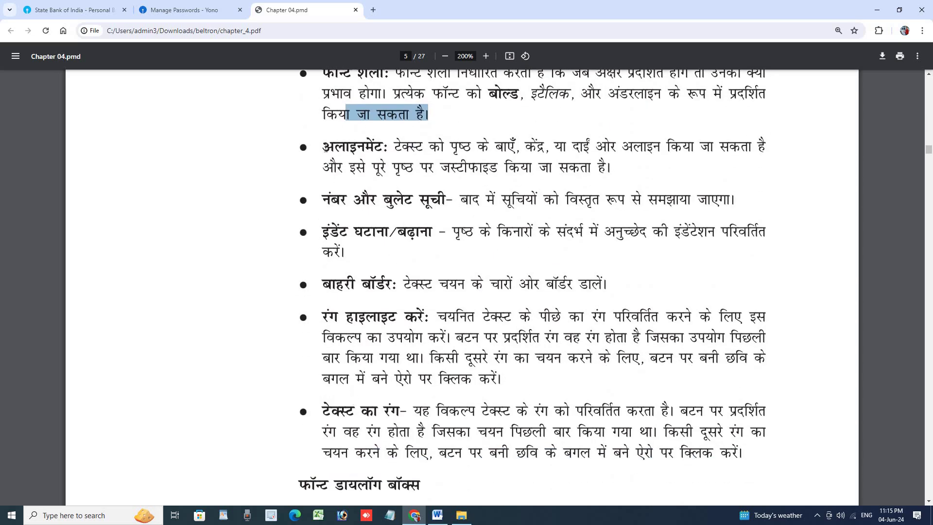
Step: Highlight both lines of the Alignment bullet, including the justified-text line
drag(322, 145, 485, 151)
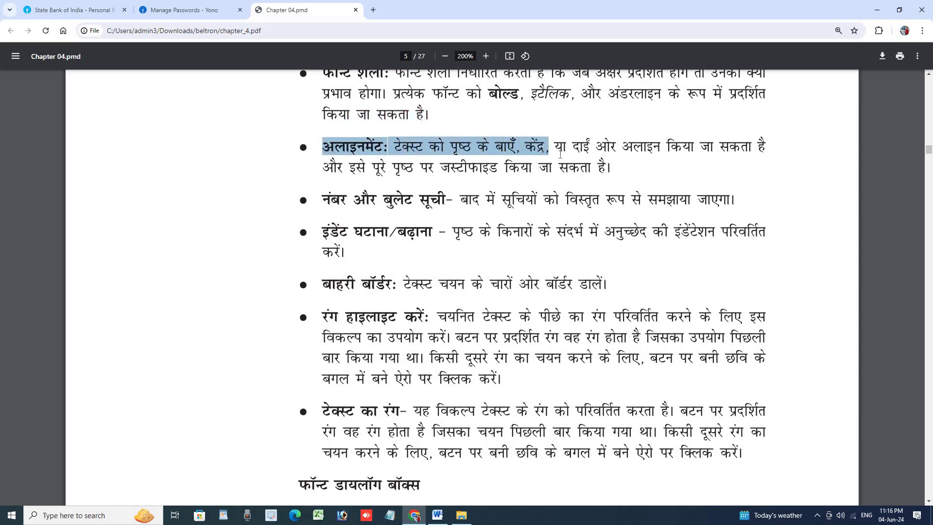
drag(485, 151, 769, 155)
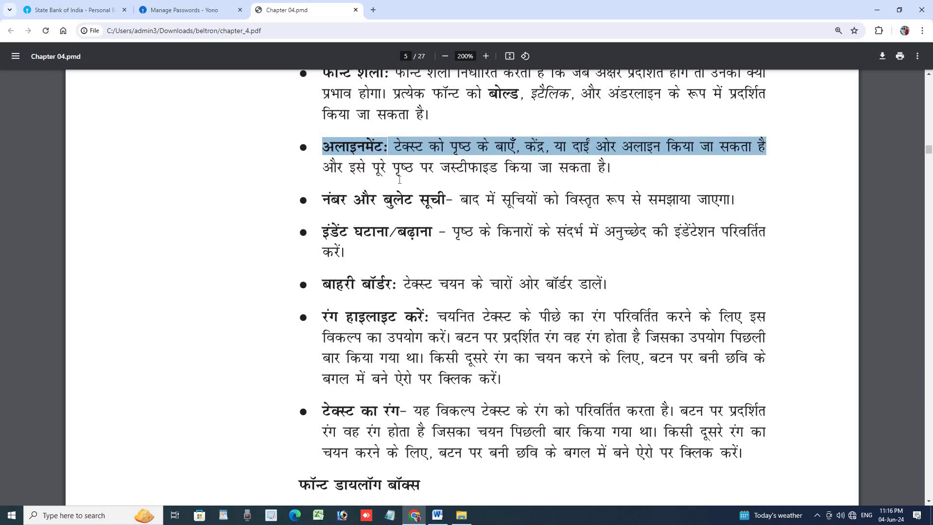
drag(323, 167, 615, 176)
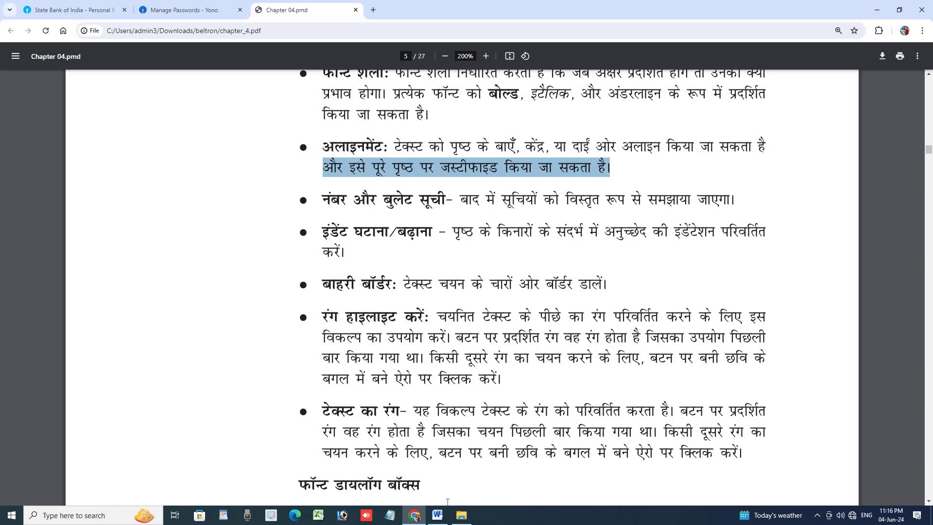
Step: Replace the sample line with =rand() text and merge its paragraphs into one
click(437, 515)
click(187, 193)
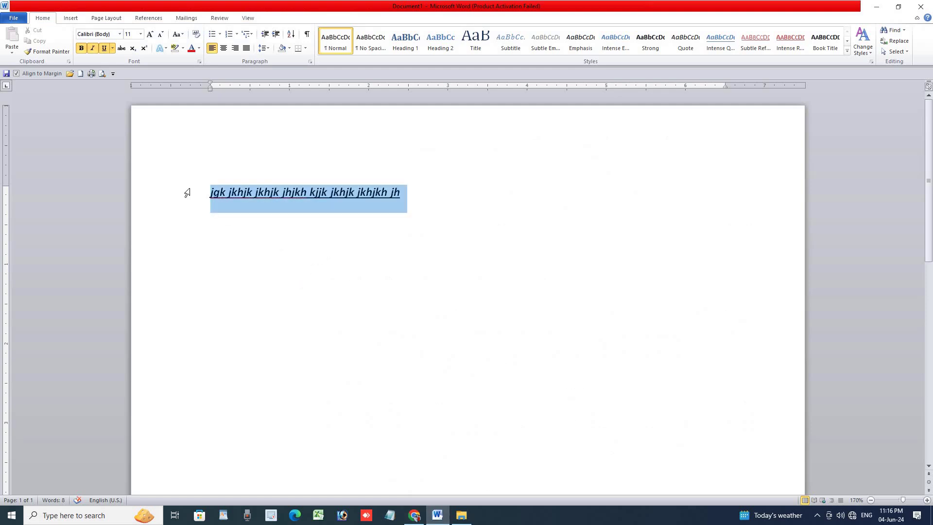
key(Delete)
text(=)
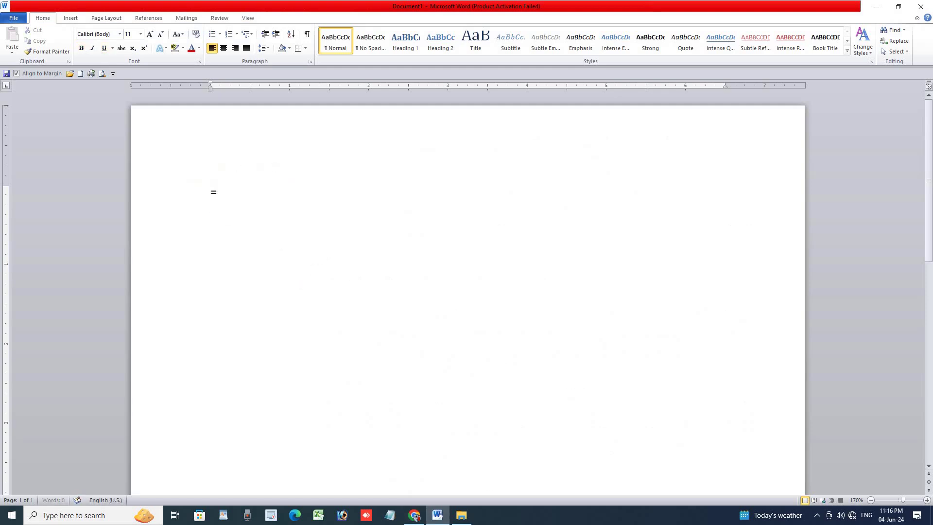
text(rand)
text(()
text())
key(Return)
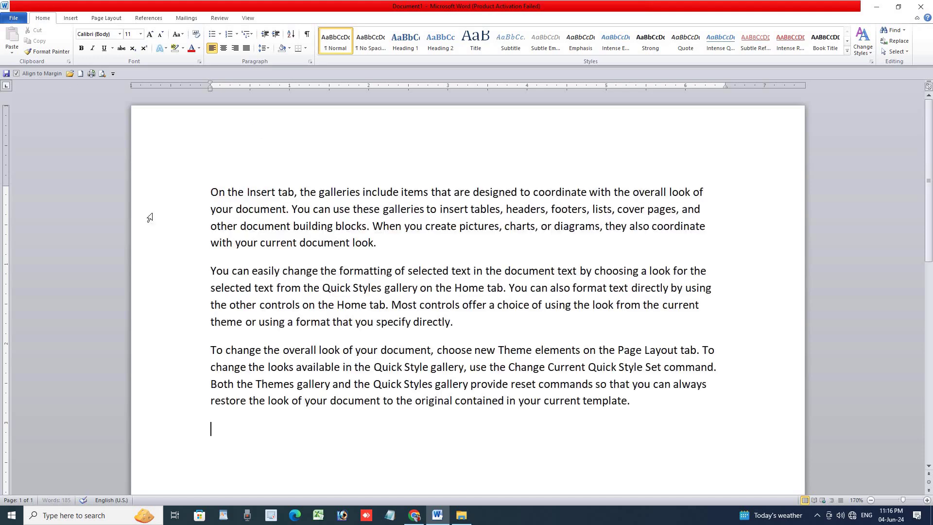
click(381, 253)
key(Delete)
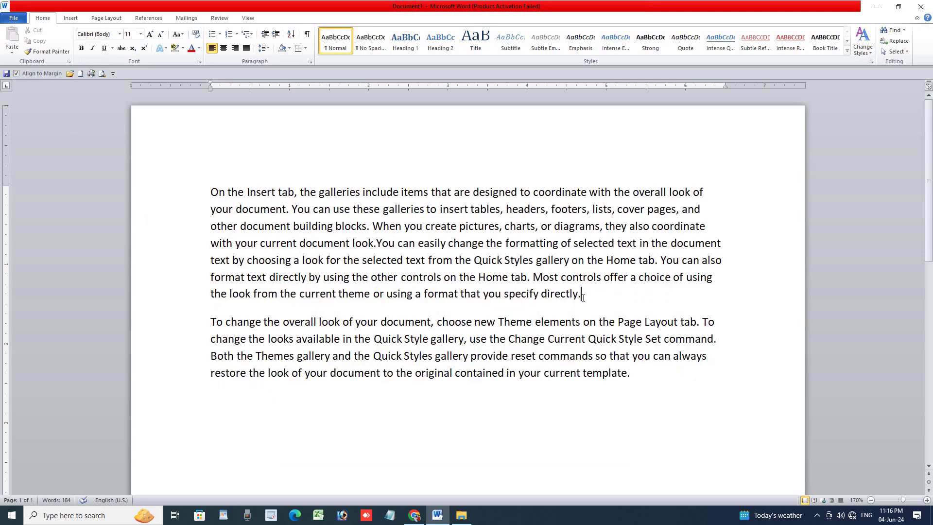
click(581, 295)
key(Delete)
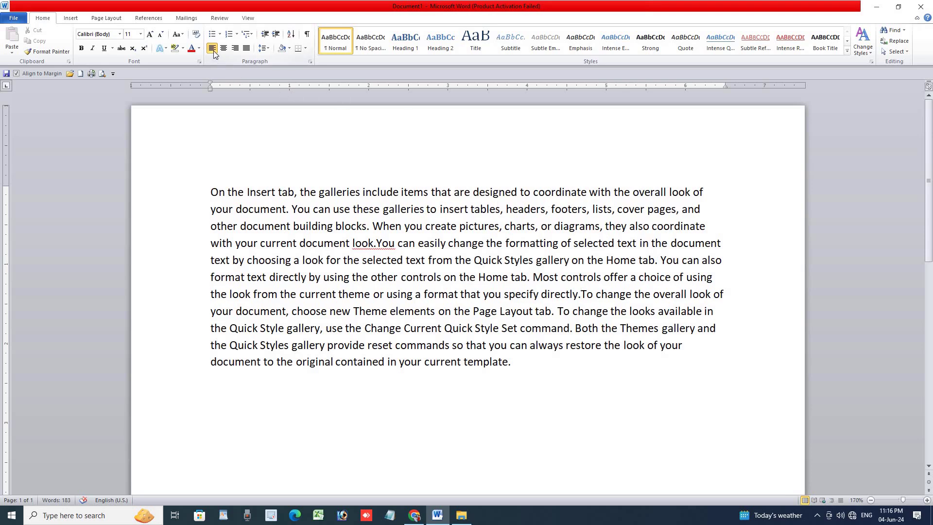
Step: Try right and centre alignment on the paragraph, append a run of p's, then justify it
mouse_move(210, 192)
mouse_down()
mouse_move(229, 346)
mouse_move(263, 362)
mouse_up()
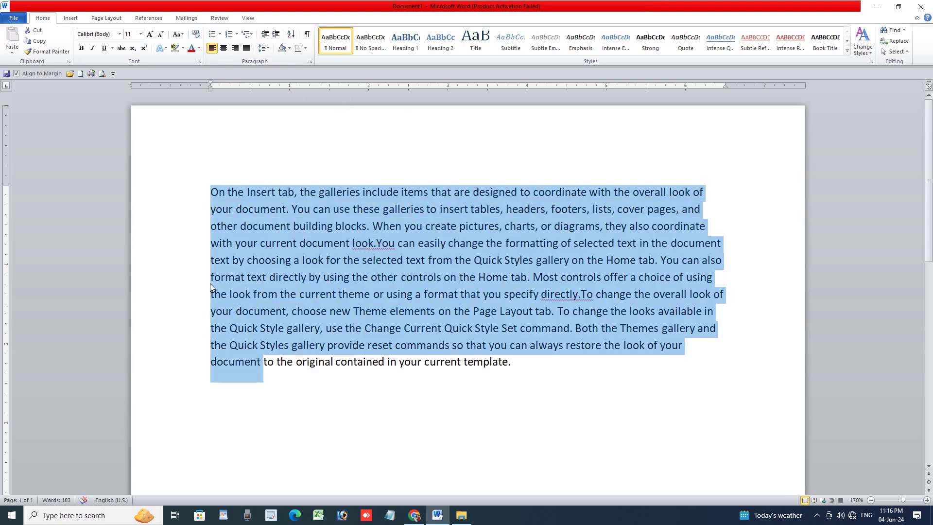
click(234, 48)
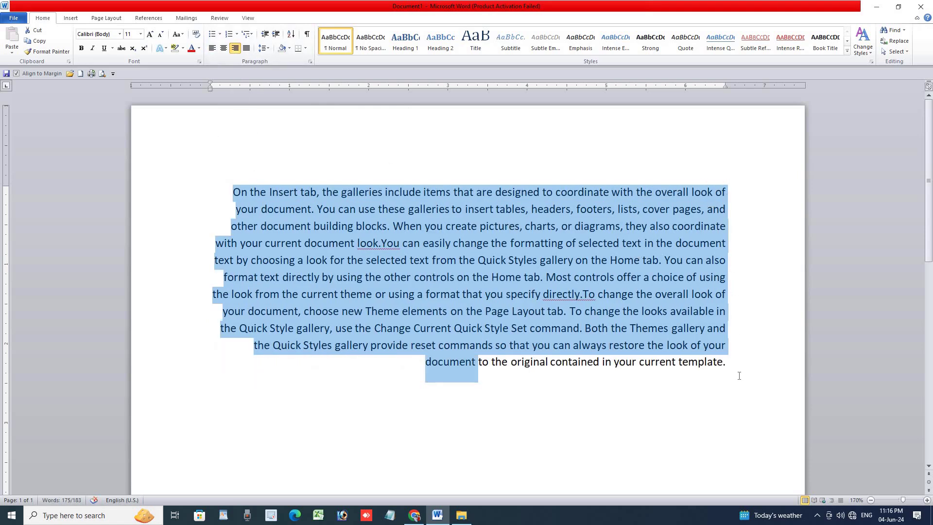
click(224, 49)
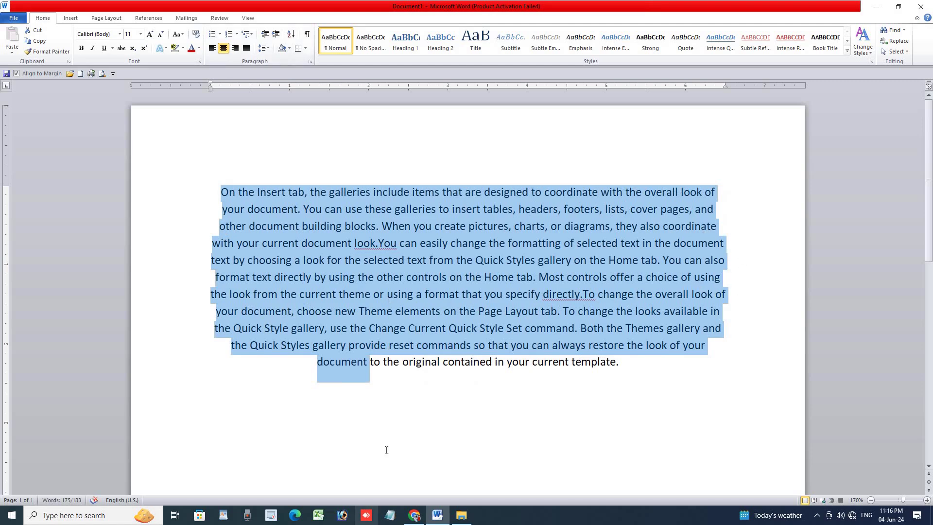
click(652, 379)
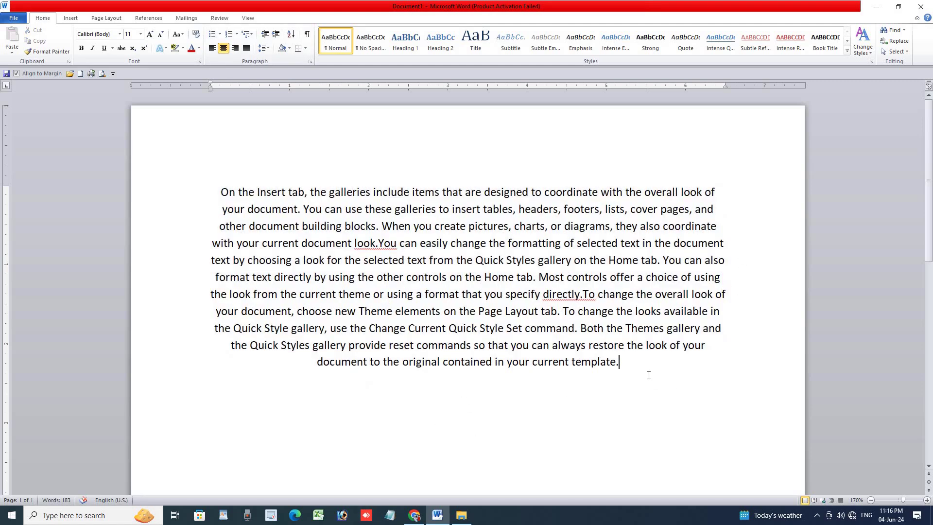
text(5)
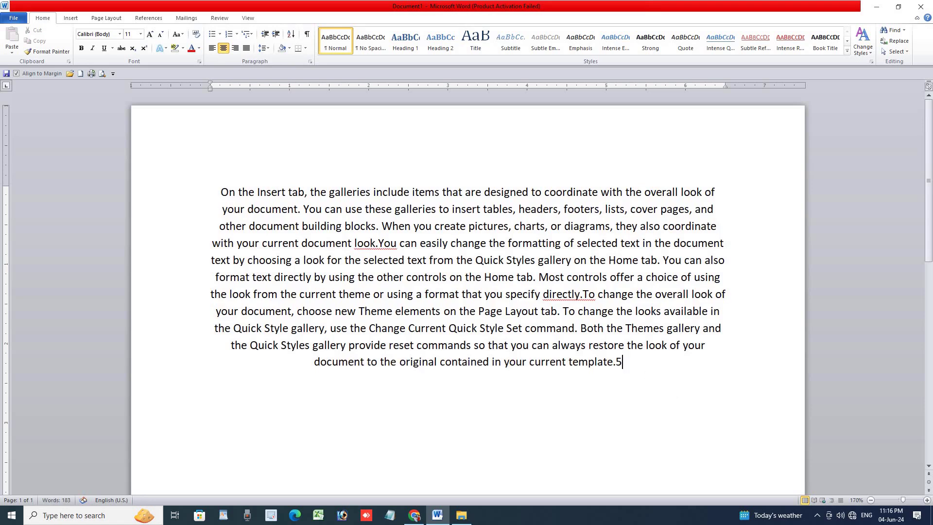
text(ppppppppppppppppppppppppppppppppppppppppppppp)
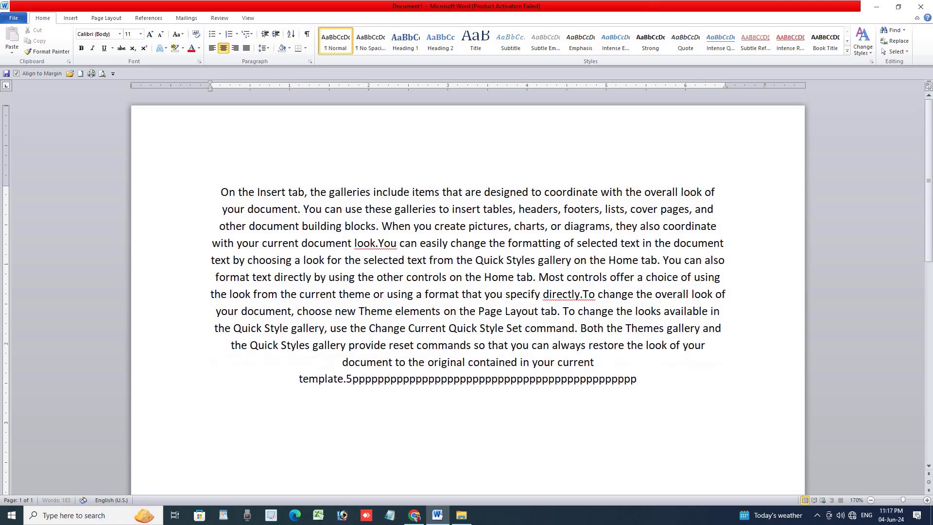
text(pppppp)
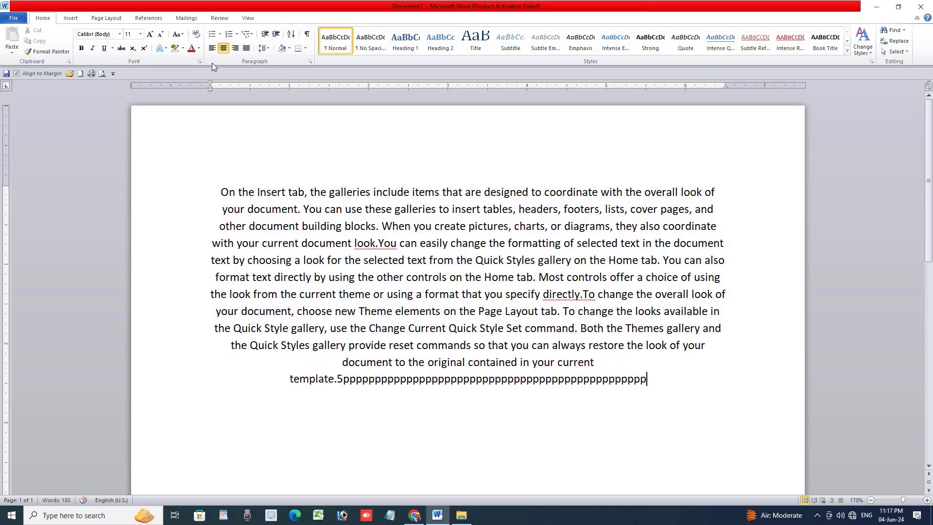
click(246, 48)
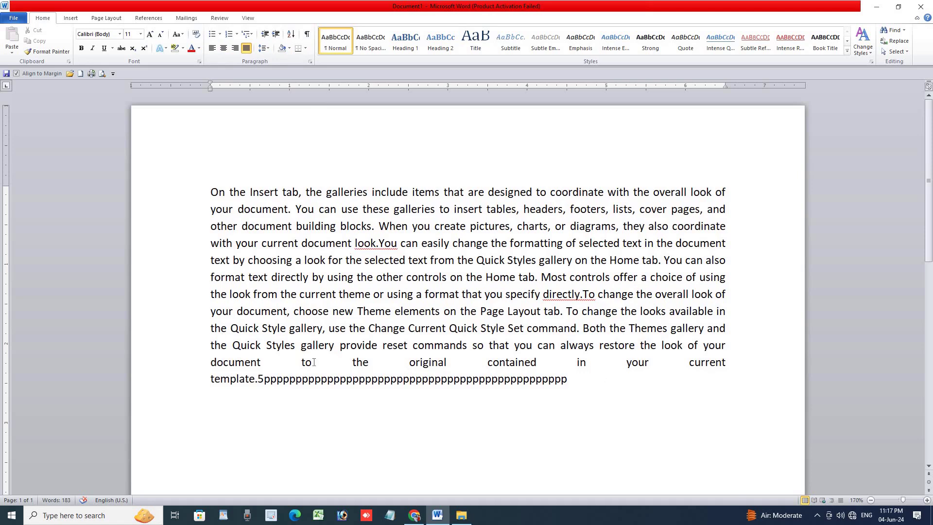
click(413, 515)
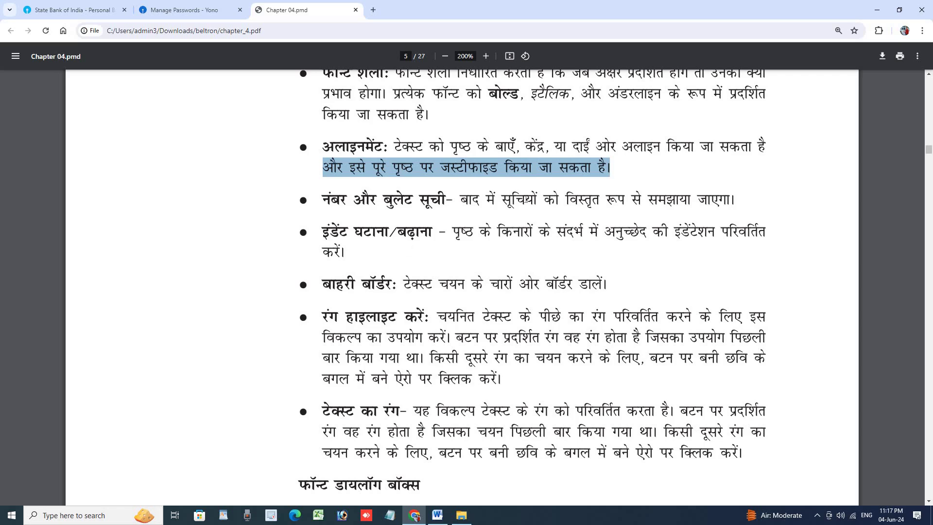
Step: Highlight the indent and outer-border phrases in the PDF, then select Word's merged paragraph
drag(722, 234, 767, 235)
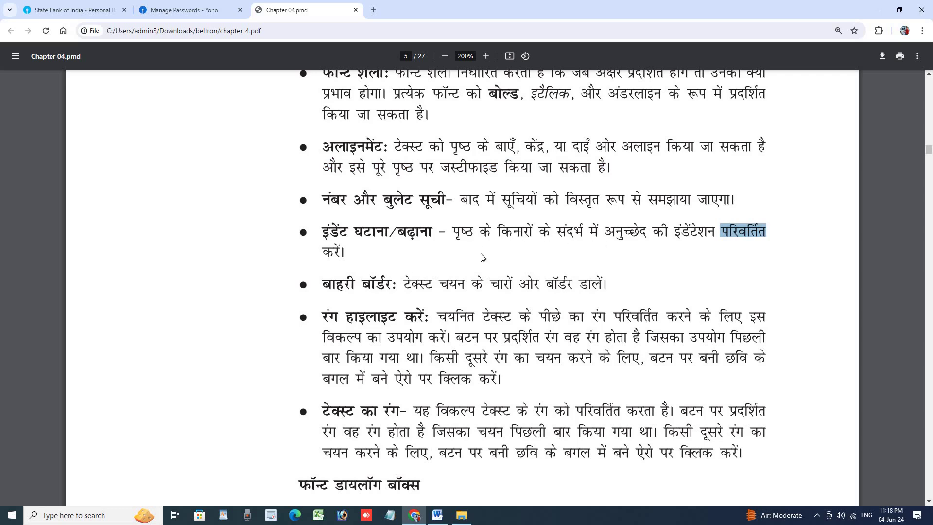
drag(324, 286, 394, 287)
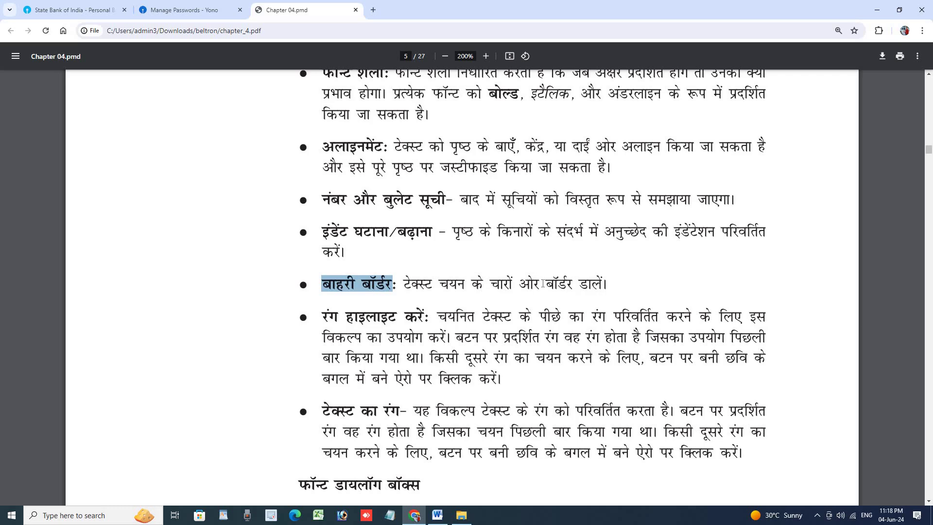
drag(608, 284, 532, 284)
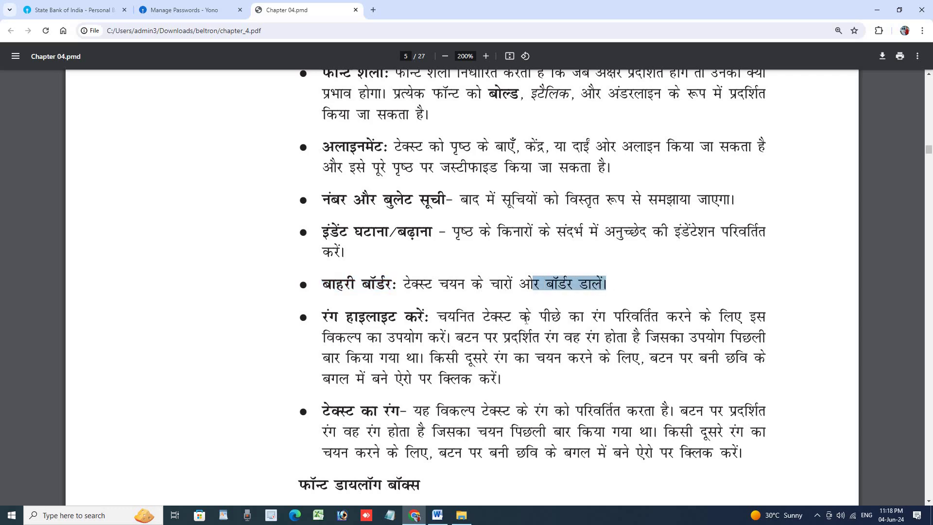
click(437, 515)
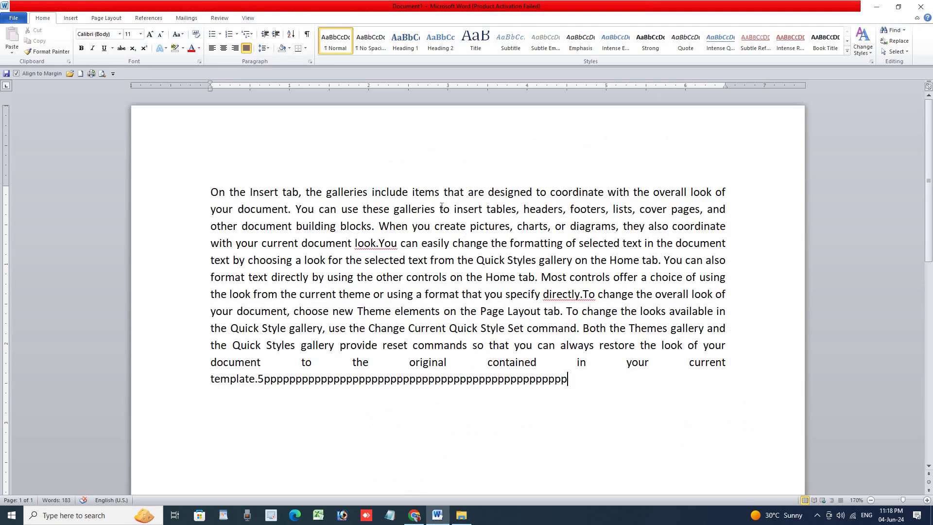
drag(225, 186, 774, 403)
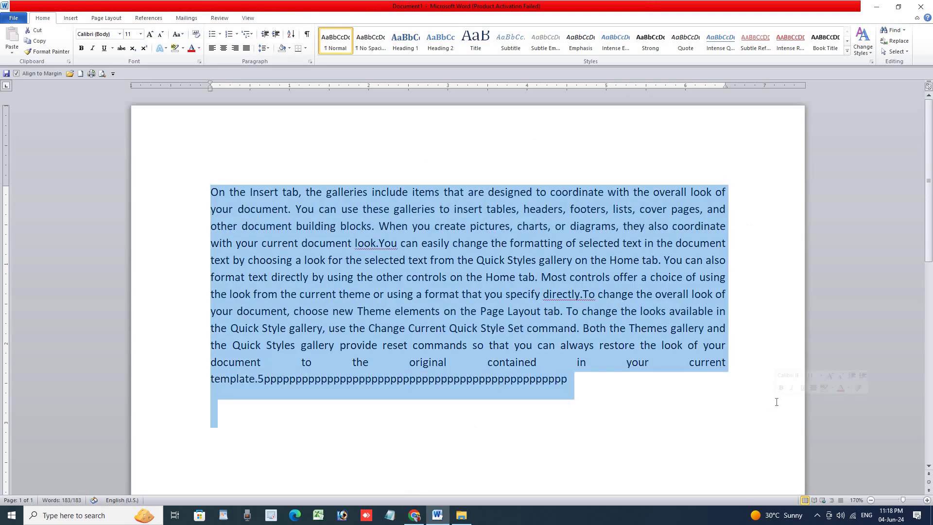
Step: Clear all text from the document
click(776, 401)
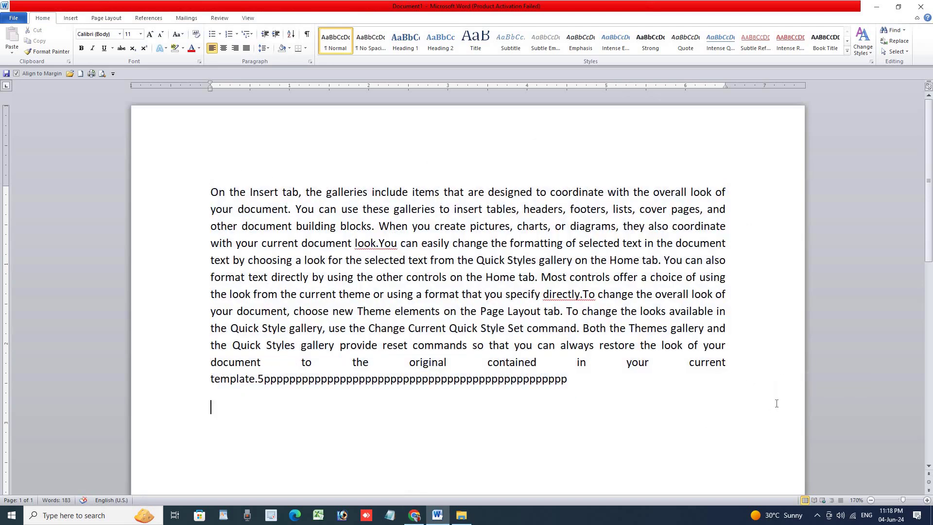
text(son)
key(ctrl+a)
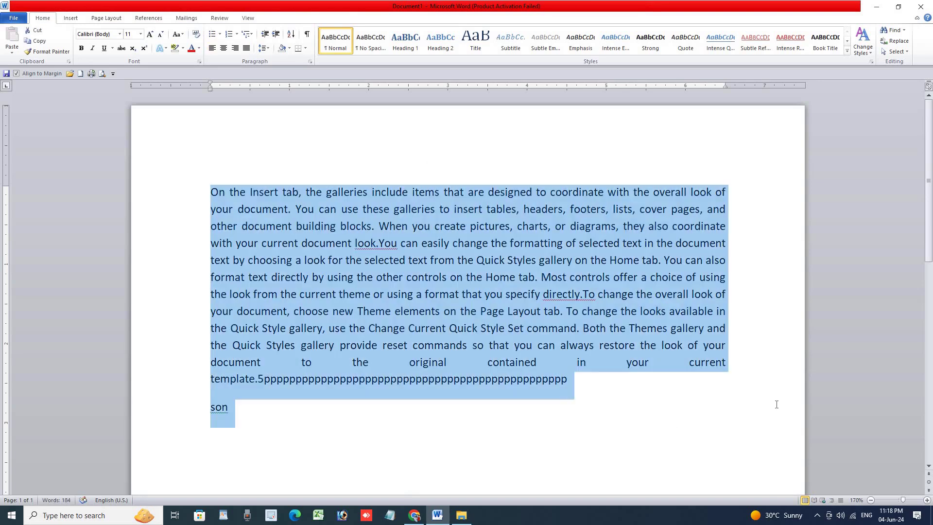
key(Delete)
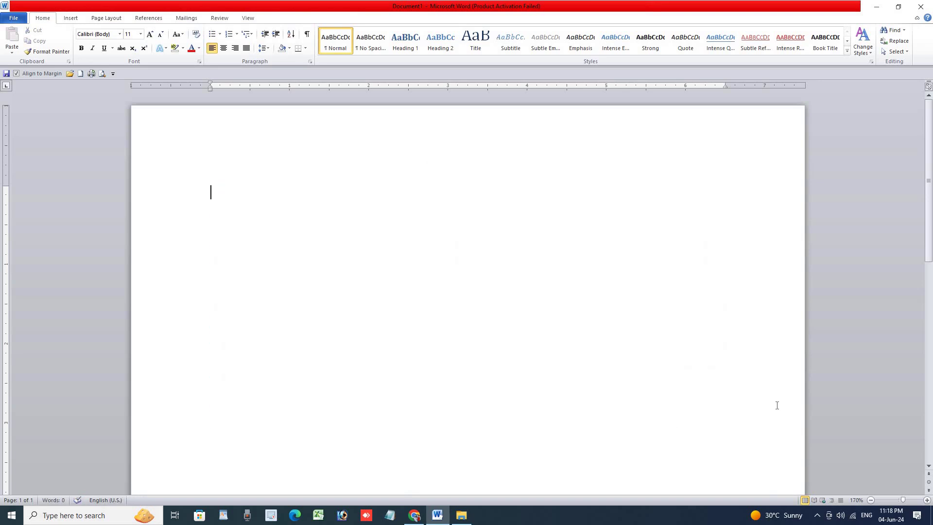
Step: Set the font size to 200, then 170, shrink it to 140, and type SONU
key(ctrl+shift+p)
text(200)
key(Return)
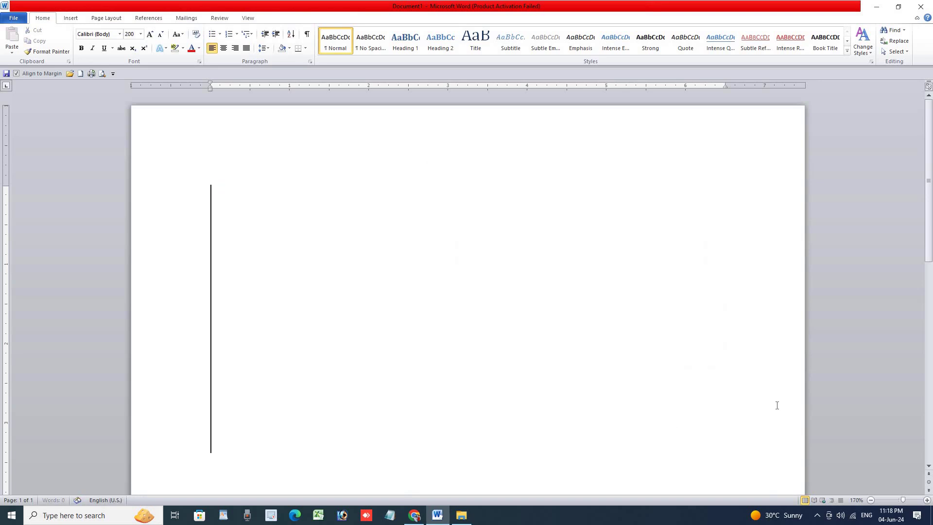
key(ctrl+shift+p)
text(170)
key(Return)
key(ctrl+shift+comma)
key(ctrl+shift+comma)
key(ctrl+shift+comma)
text(S)
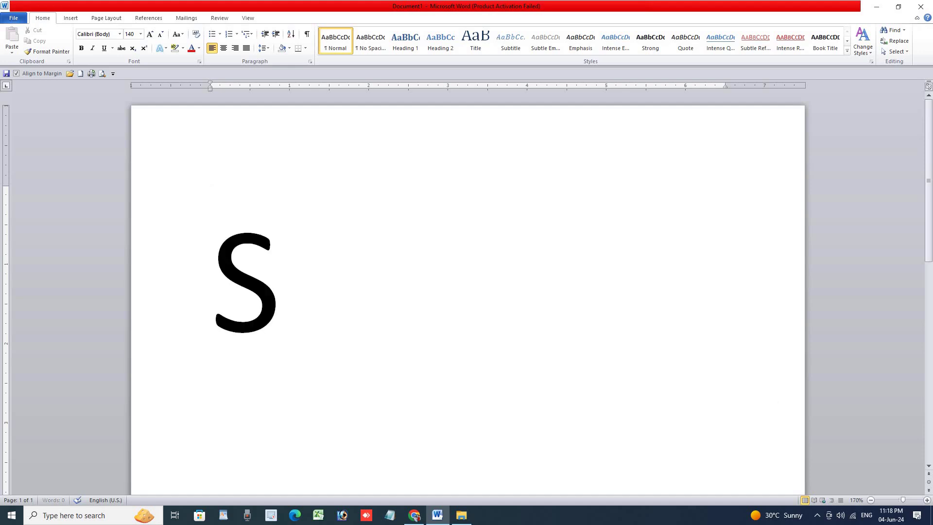
text(ONU)
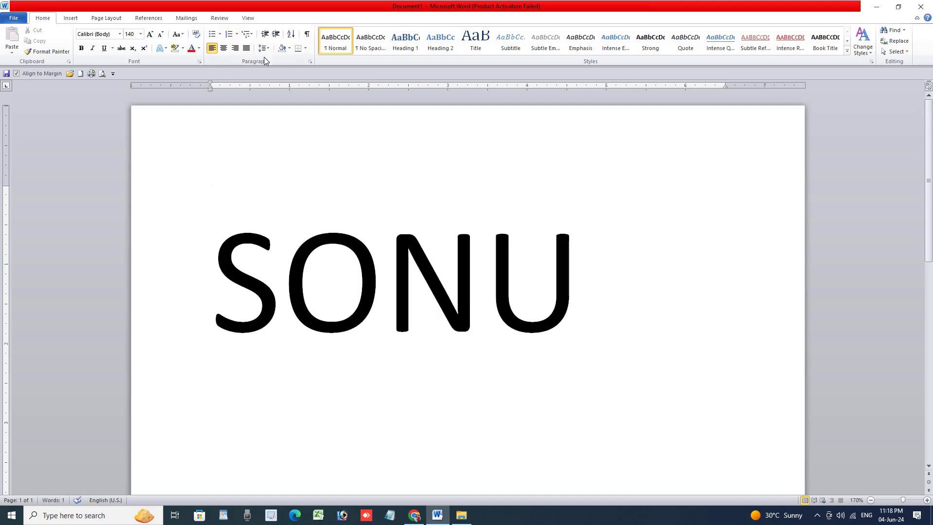
Step: Apply All Borders as a box around the SONU paragraph, then return to the PDF
click(307, 49)
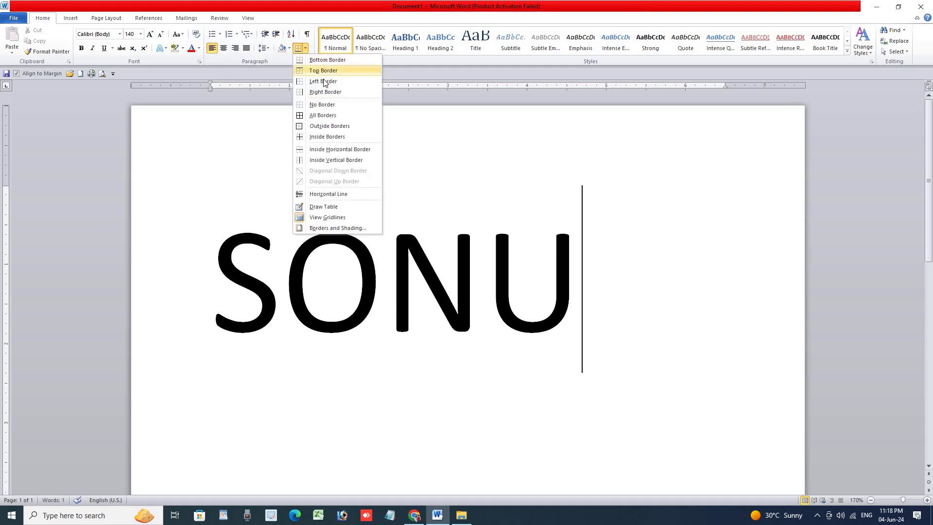
click(321, 115)
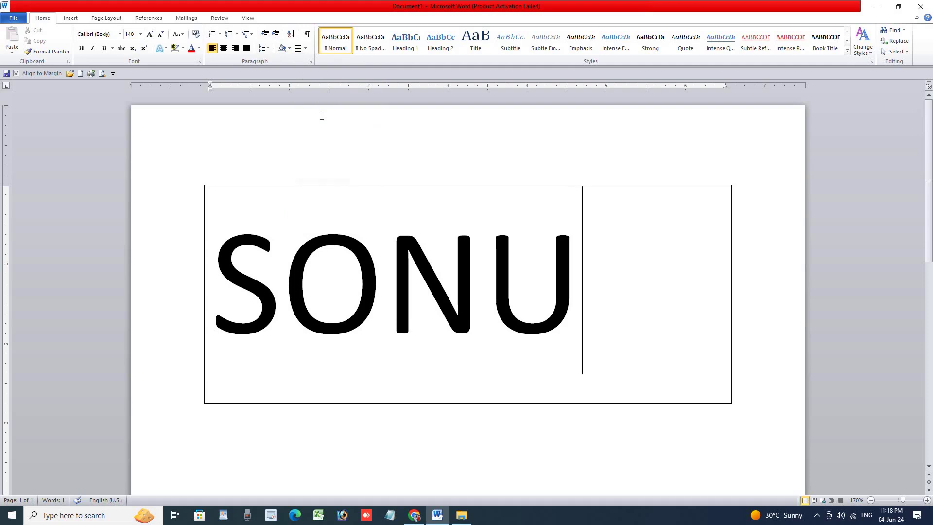
click(423, 516)
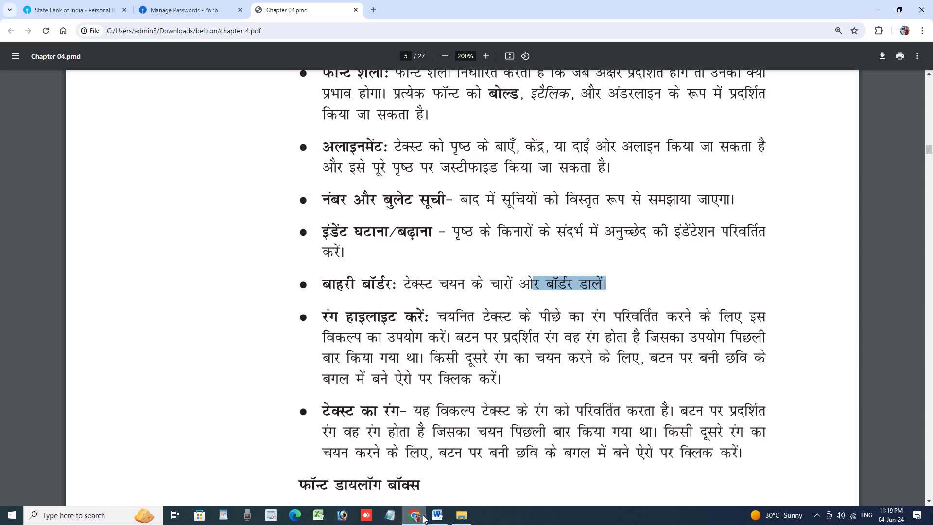
Step: Try several Borders options on SONU, ending with its outside box border switched off
click(436, 512)
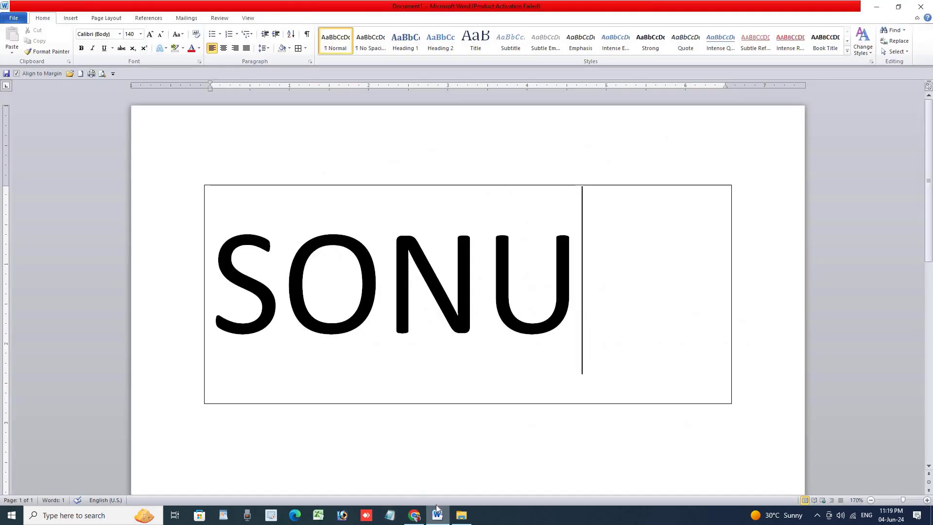
click(304, 49)
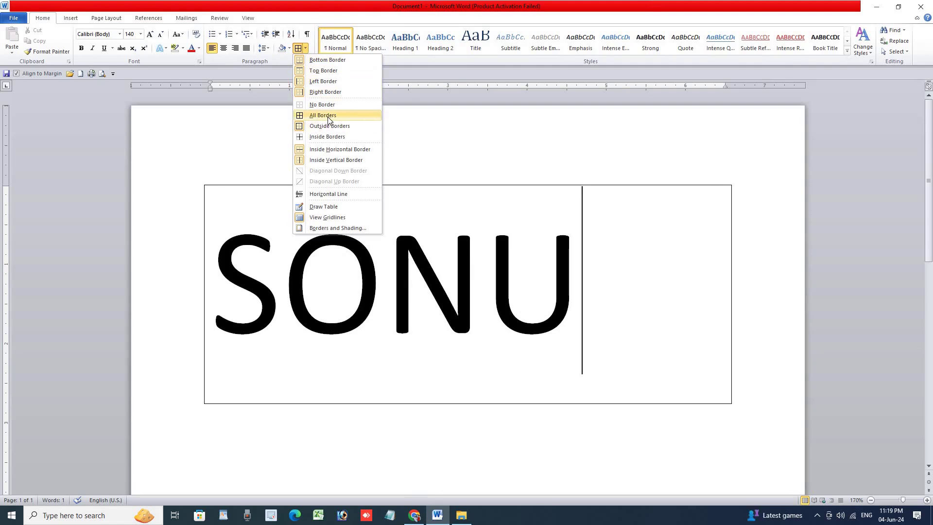
click(325, 92)
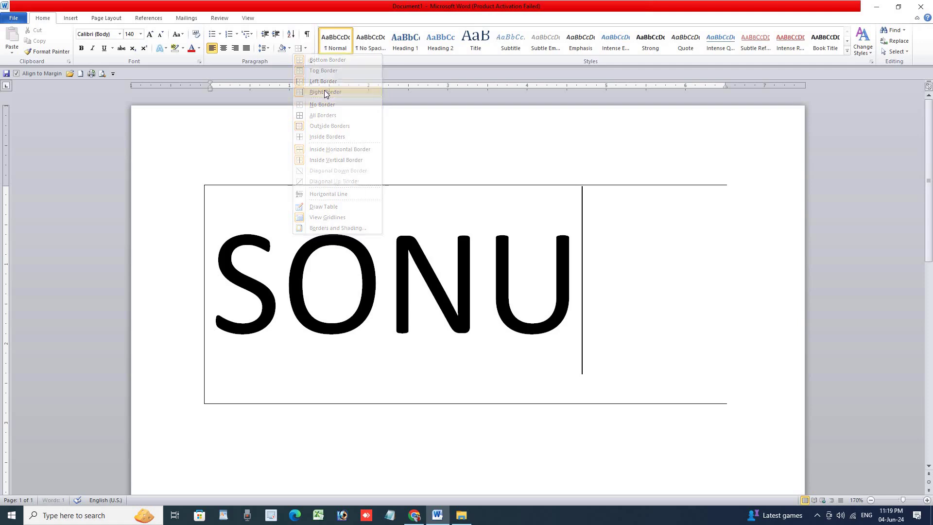
click(289, 49)
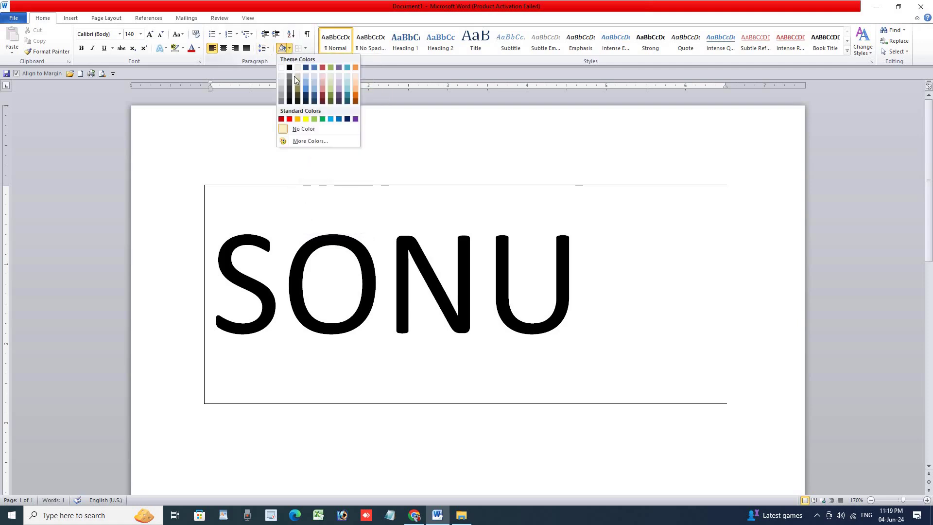
click(297, 48)
click(305, 48)
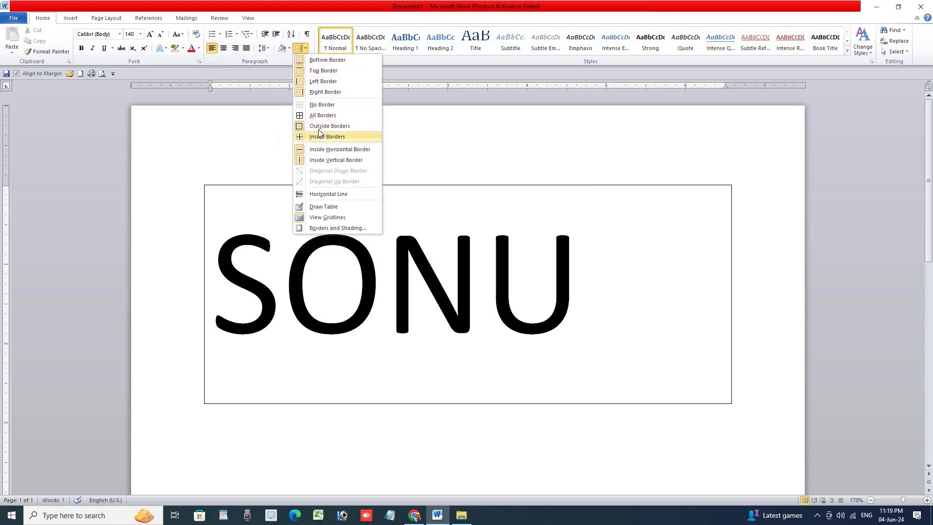
click(314, 115)
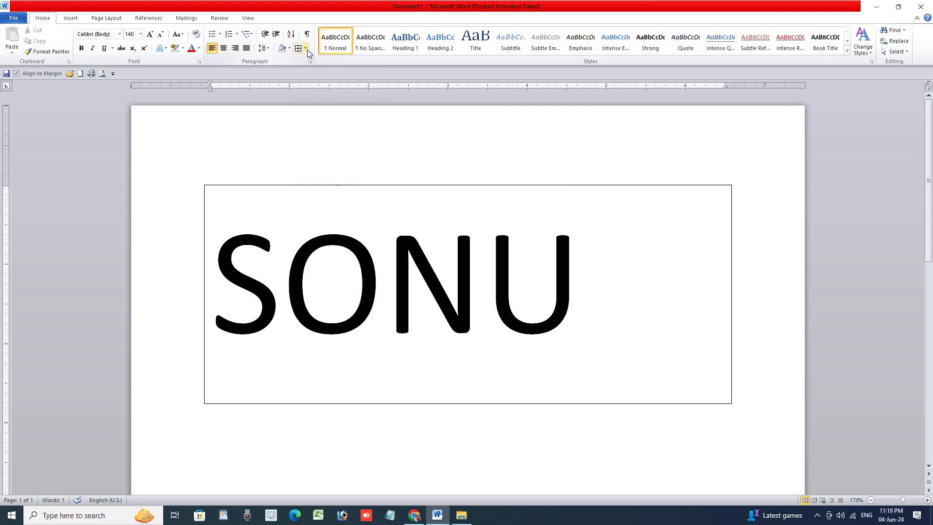
click(306, 49)
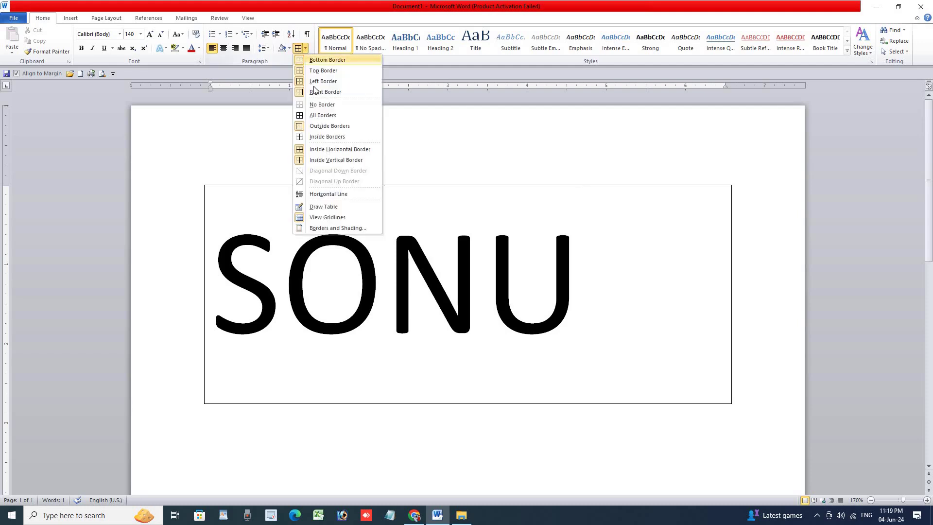
click(316, 115)
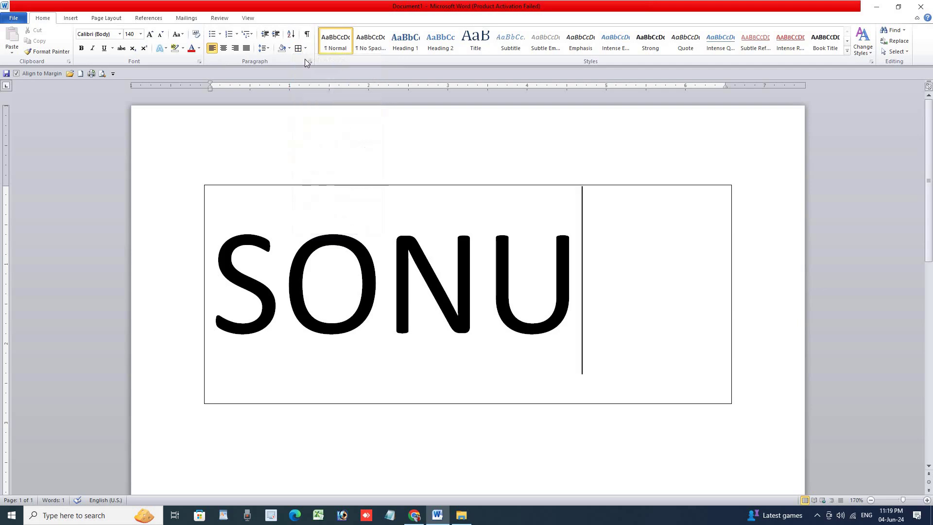
click(305, 48)
click(315, 102)
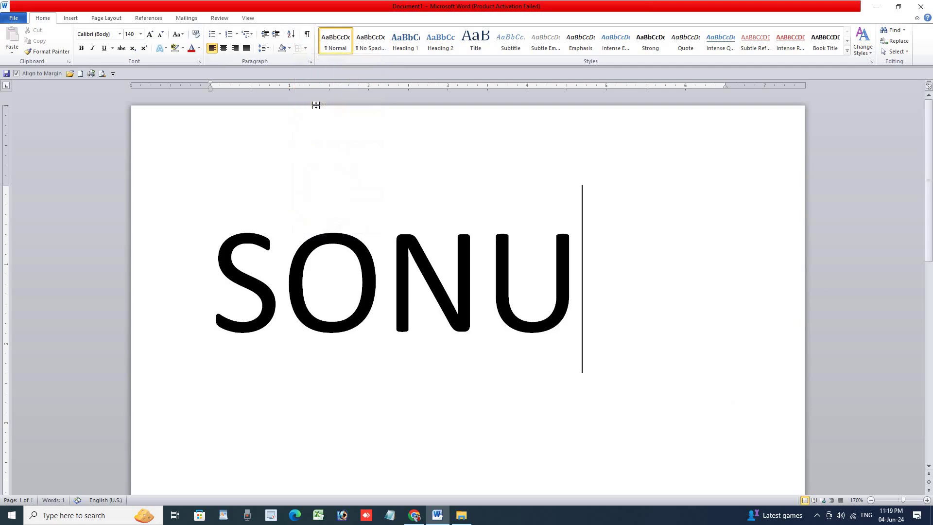
click(305, 48)
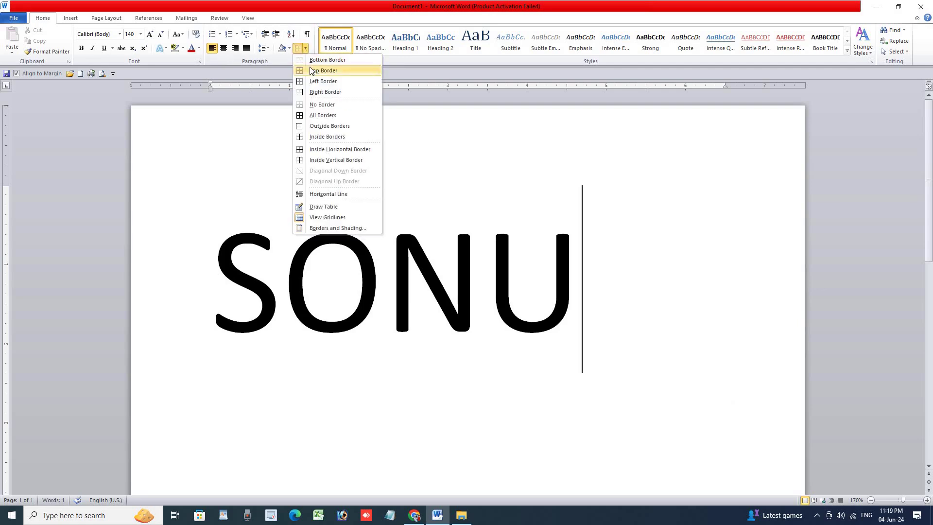
Step: Add a Top Border and a Bottom Border to the SONU paragraph, then return to the PDF
click(311, 71)
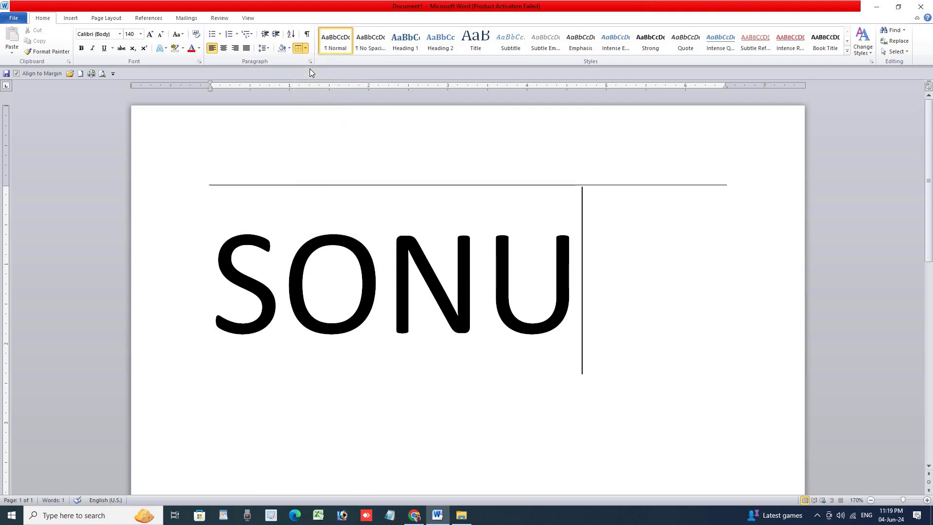
click(305, 48)
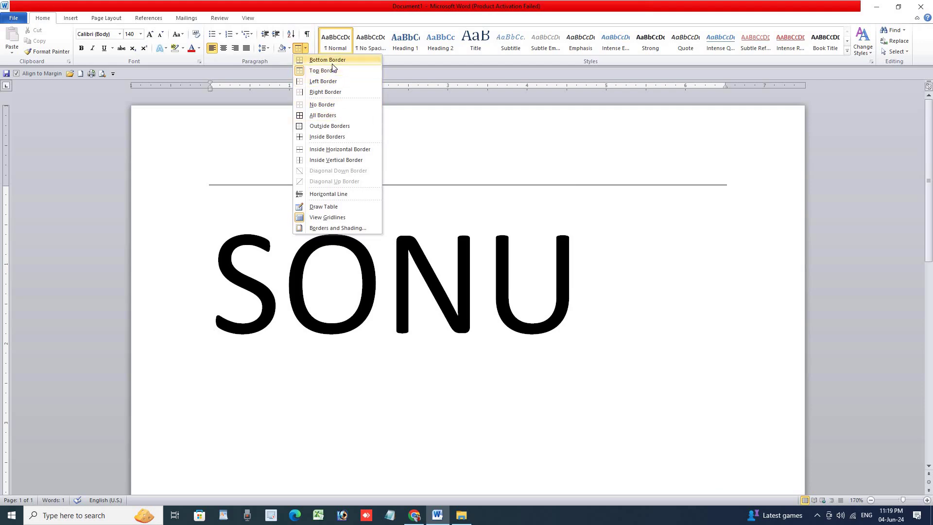
click(330, 61)
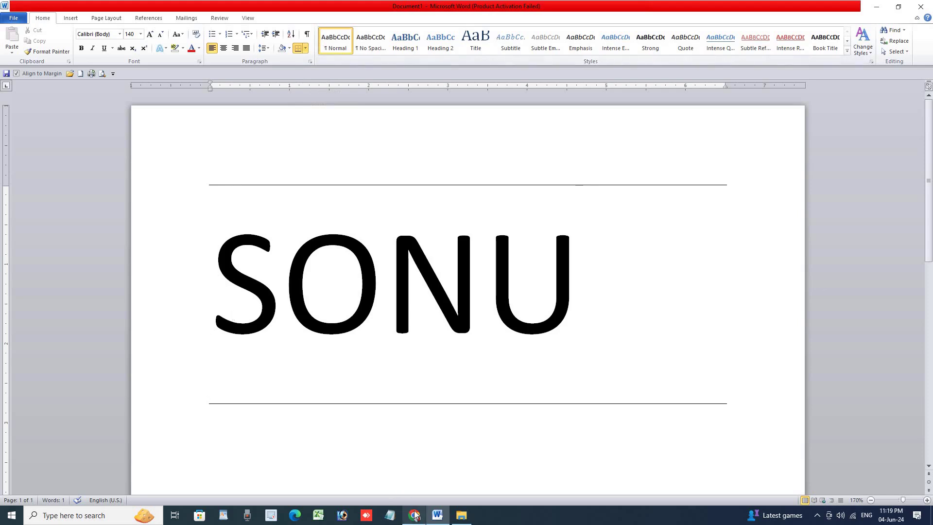
click(414, 515)
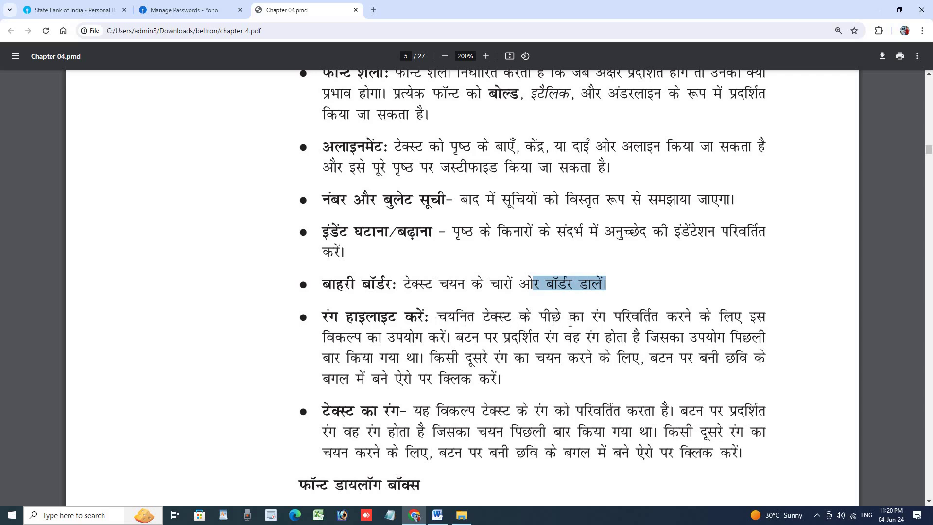
Step: Select the 'रंग हाइलाइट करें' bullet's explanation through to क्लिक करें।
mouse_move(607, 318)
mouse_down()
mouse_move(752, 325)
mouse_move(427, 344)
mouse_move(560, 341)
mouse_move(593, 360)
mouse_move(623, 344)
mouse_move(761, 339)
mouse_move(384, 360)
mouse_move(700, 363)
mouse_move(774, 376)
mouse_move(347, 382)
mouse_move(506, 381)
mouse_up()
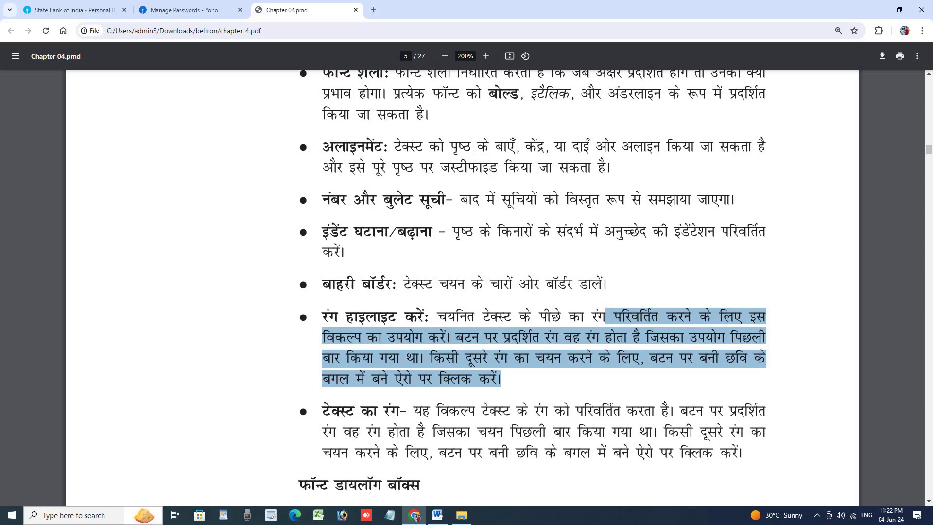
Step: Choose No Border in Word to clear SONU's top and bottom lines
click(438, 515)
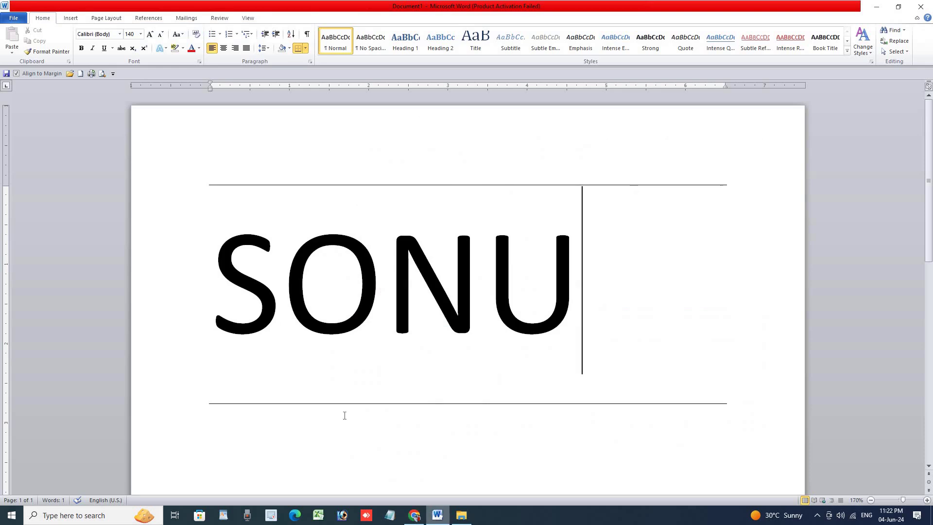
click(305, 48)
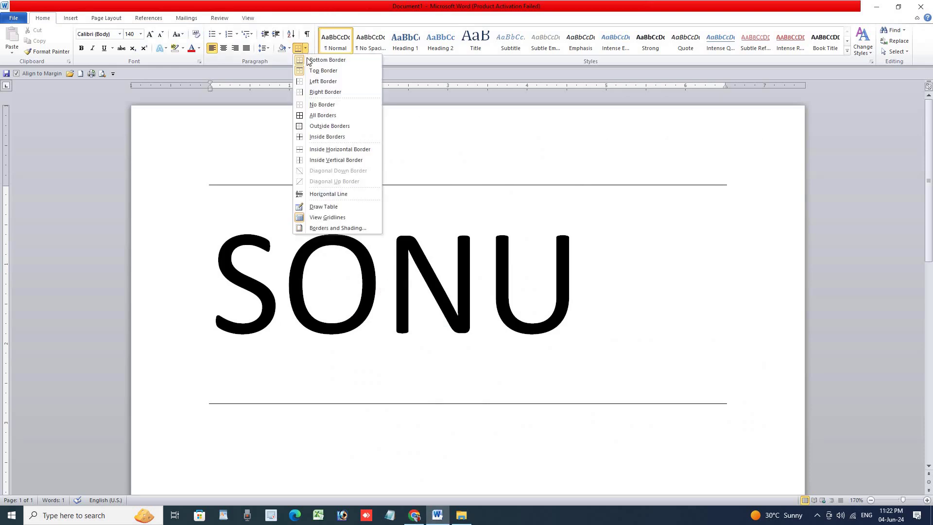
click(322, 104)
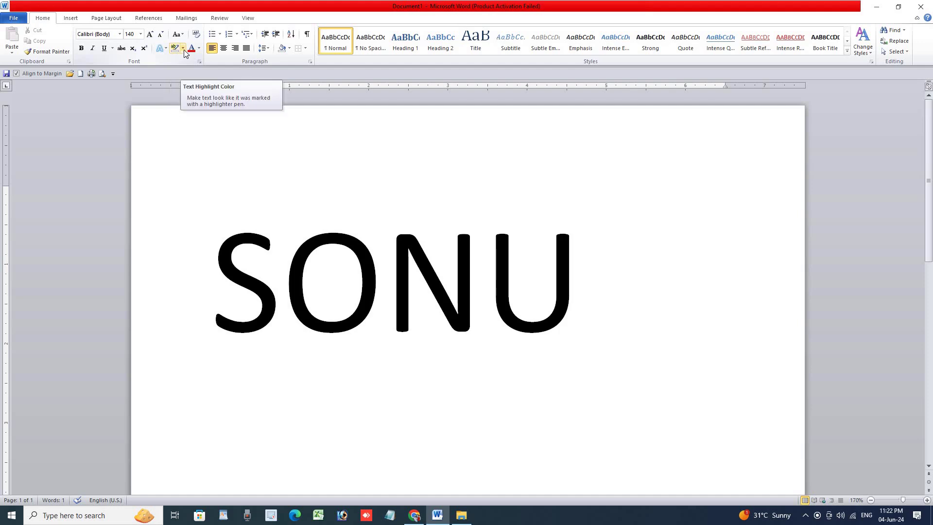
Step: Highlight the word SONU in blue
click(184, 49)
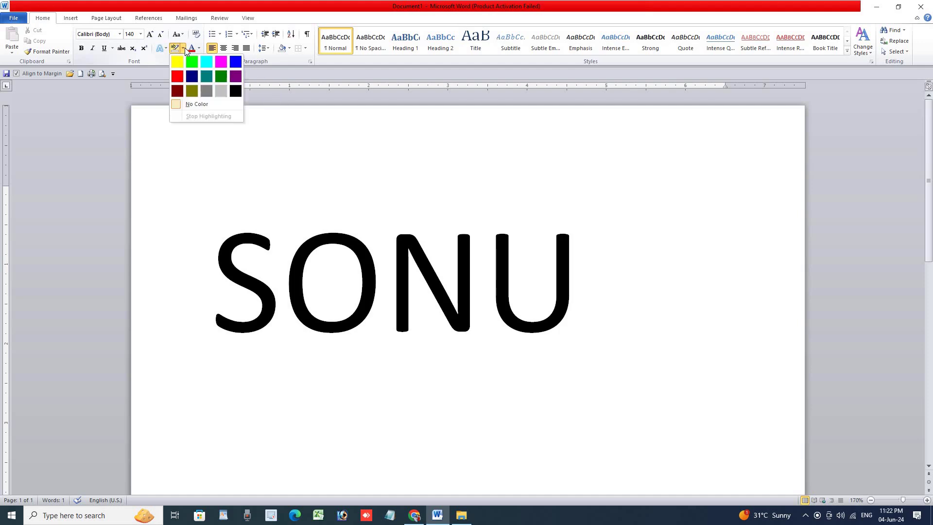
click(235, 61)
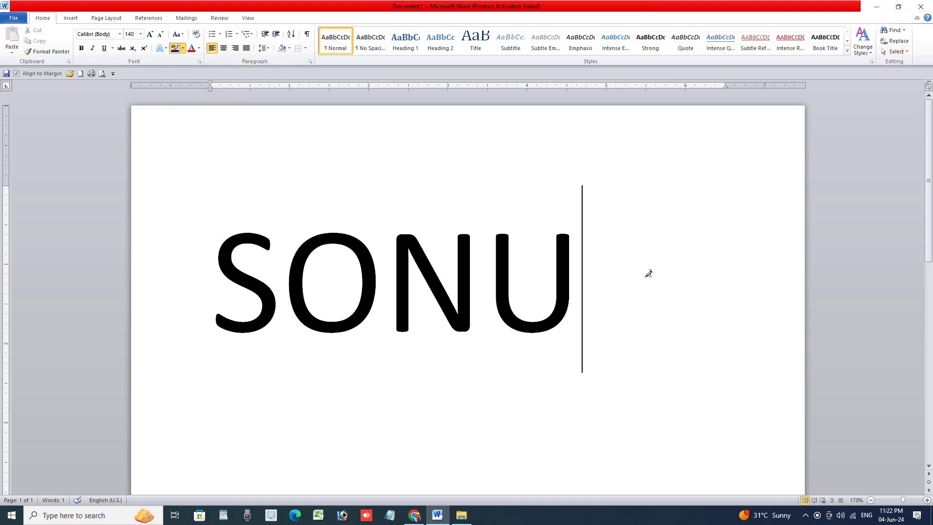
drag(595, 272, 198, 266)
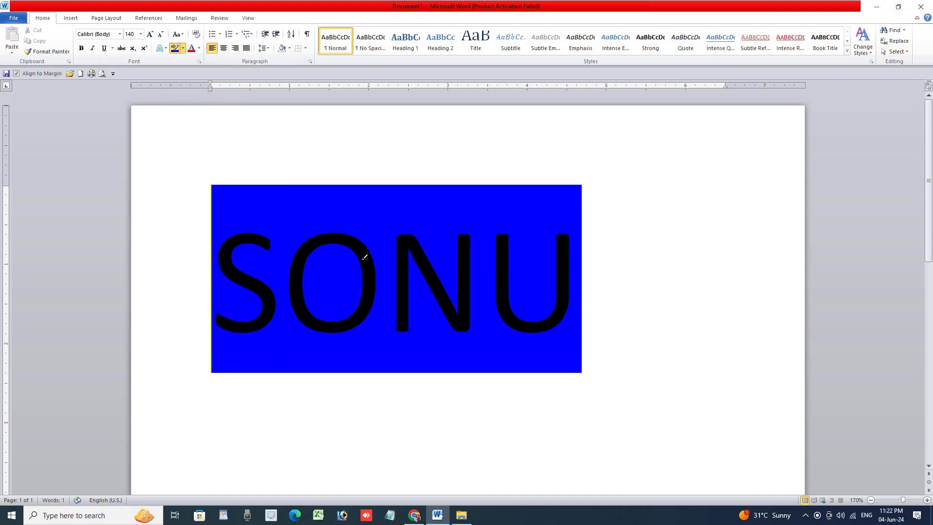
click(401, 254)
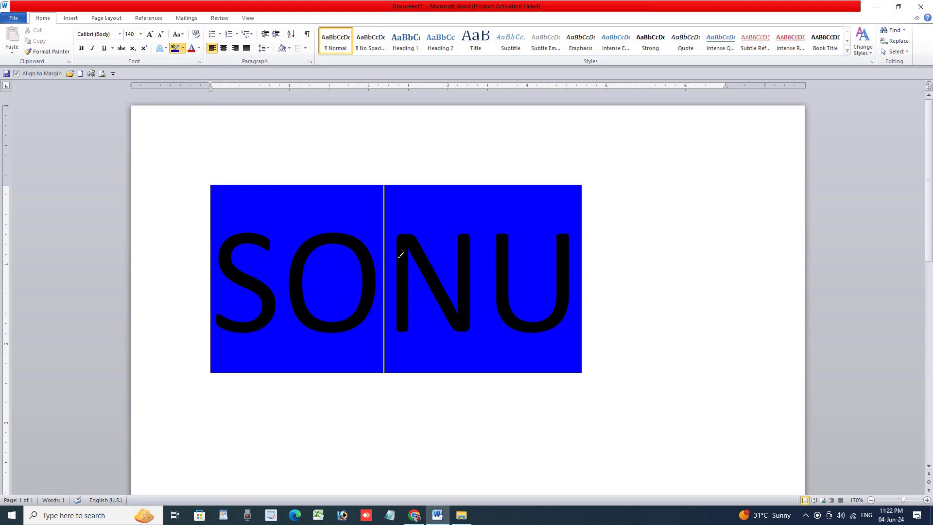
Step: Close the document without saving and relaunch Word with a new blank document
click(920, 6)
click(466, 270)
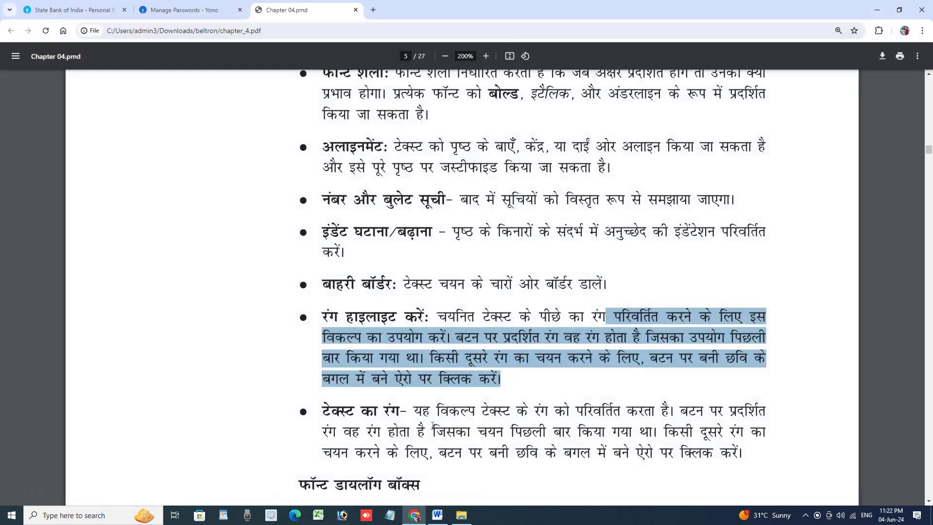
click(437, 515)
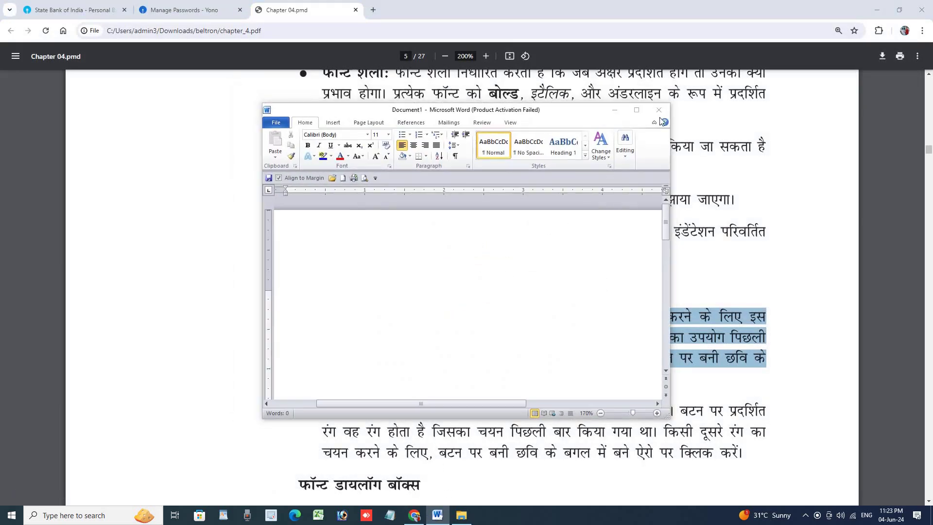
click(578, 162)
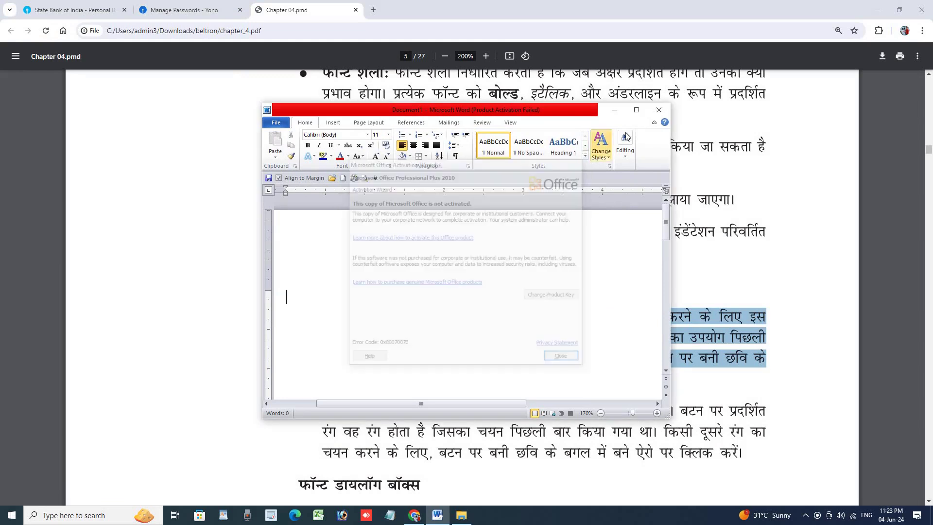
Step: Maximize the new Document1 window and type HARI on its first line
click(636, 109)
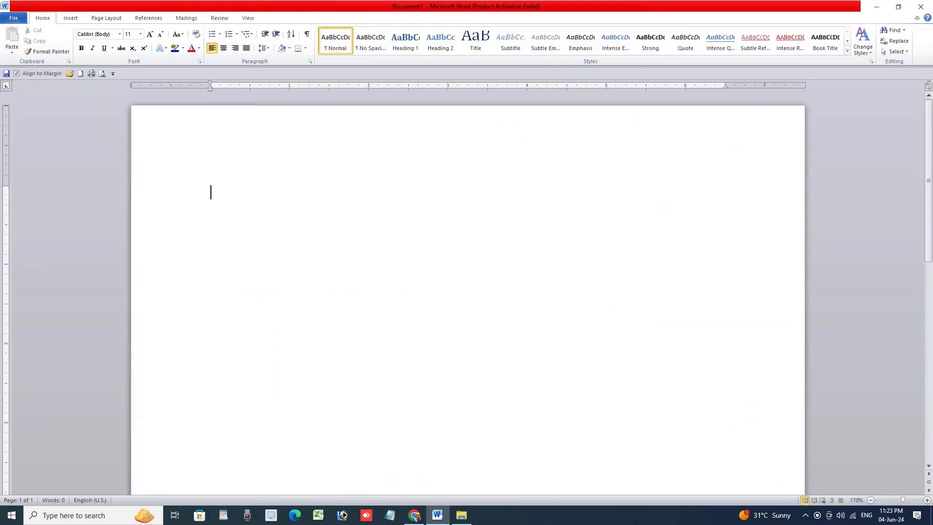
text(HAR)
text(I)
click(192, 191)
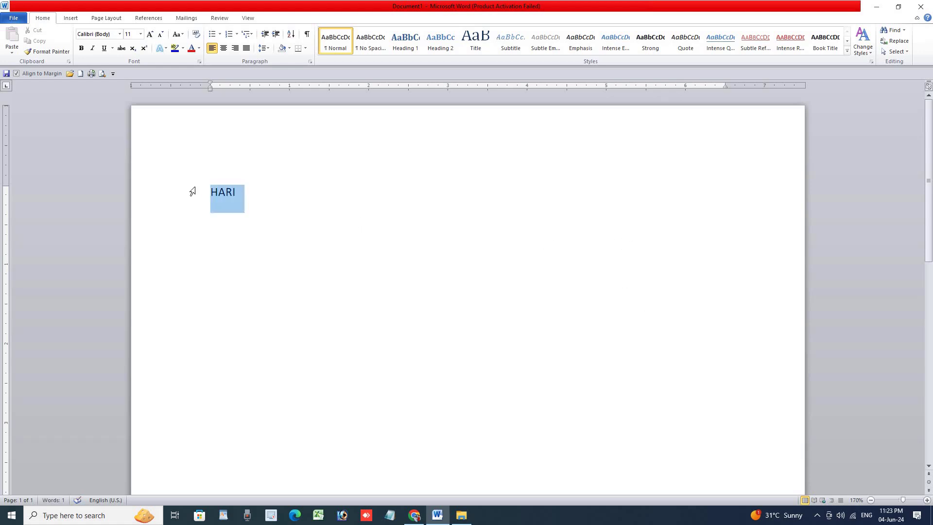
click(253, 197)
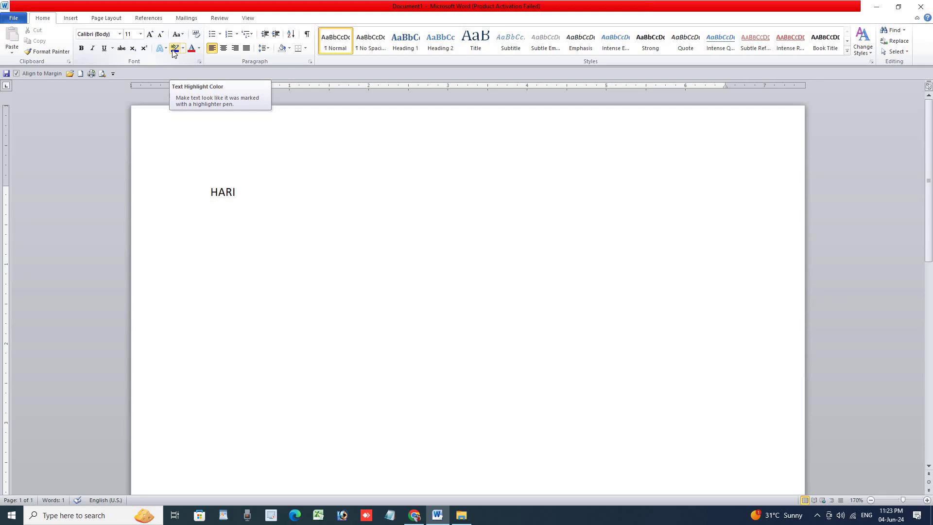
Step: Highlight HARI with the highlighter, then switch the highlight colour to yellow and re-highlight it
click(173, 50)
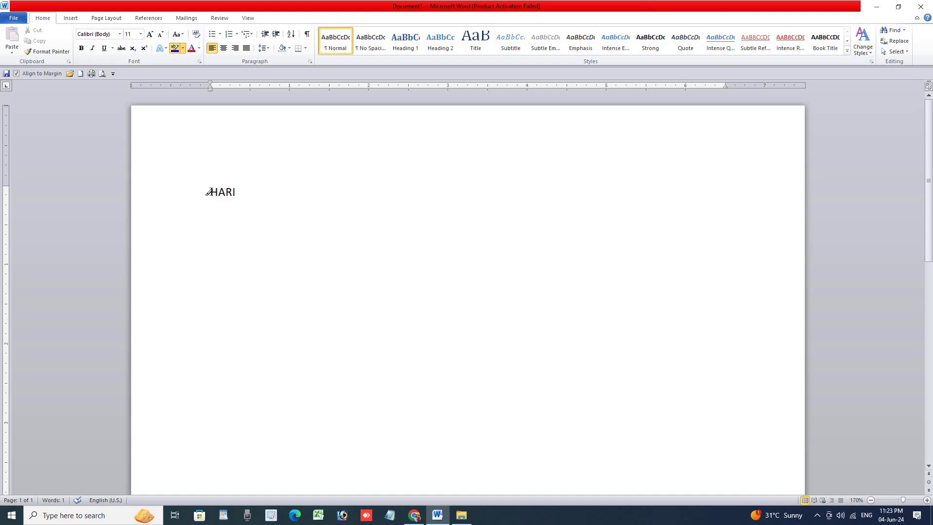
drag(208, 193, 262, 193)
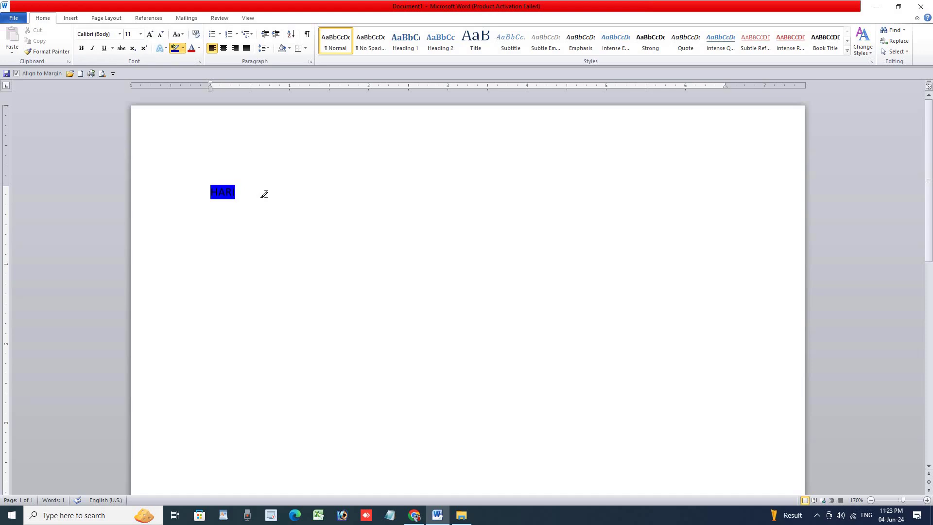
click(183, 49)
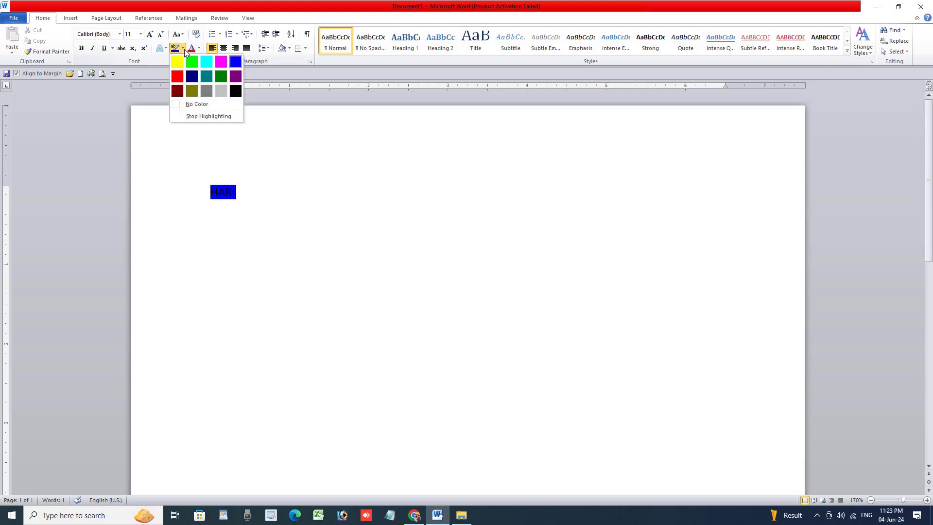
click(183, 63)
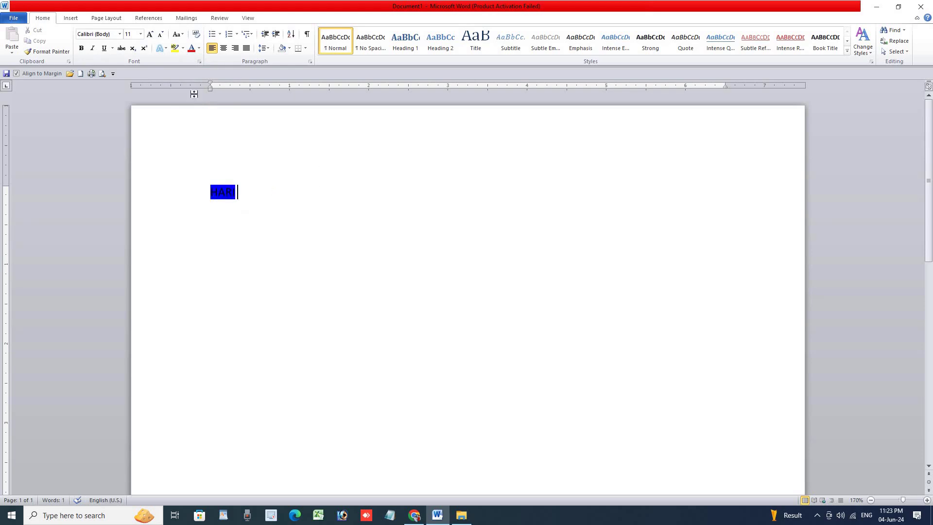
click(175, 48)
drag(204, 192, 237, 197)
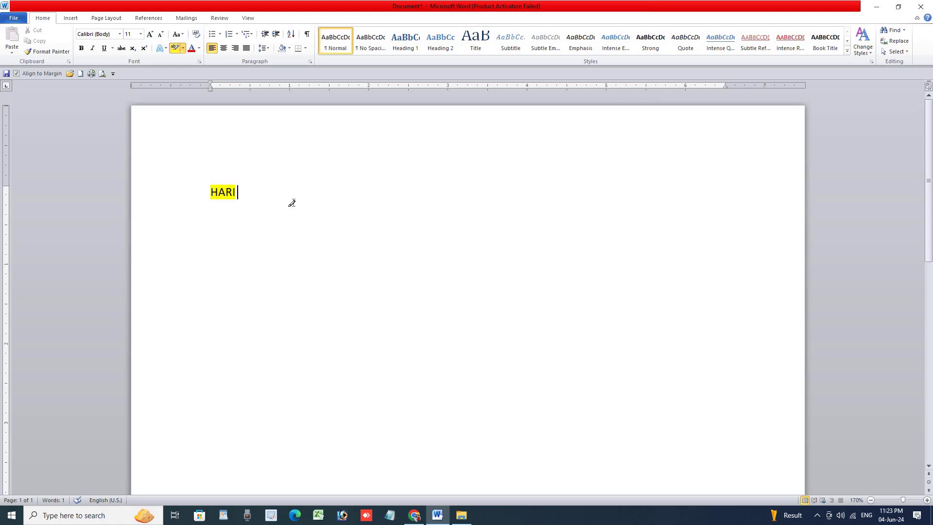
click(176, 49)
Step: Bring the chapter PDF forward and scroll to page 5's Text Colour and Font dialog paragraphs
click(413, 515)
click(335, 183)
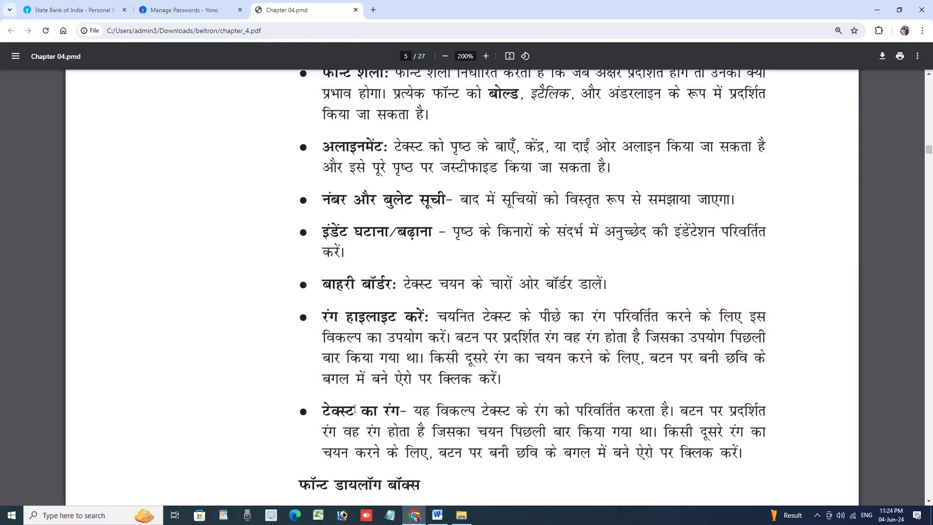
scroll(336, 183, down, 5)
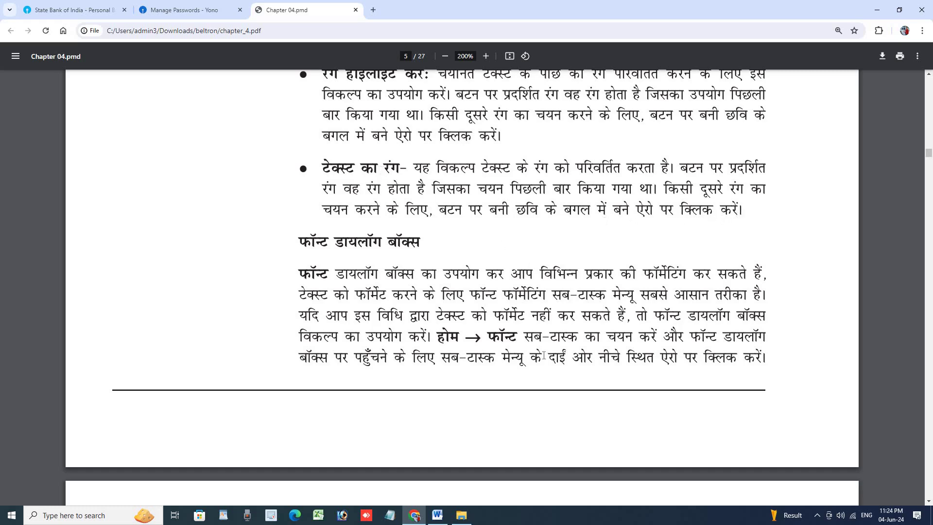
Step: Type KLJL after HARI, then add red text IHH and JKKH on a new line
click(436, 515)
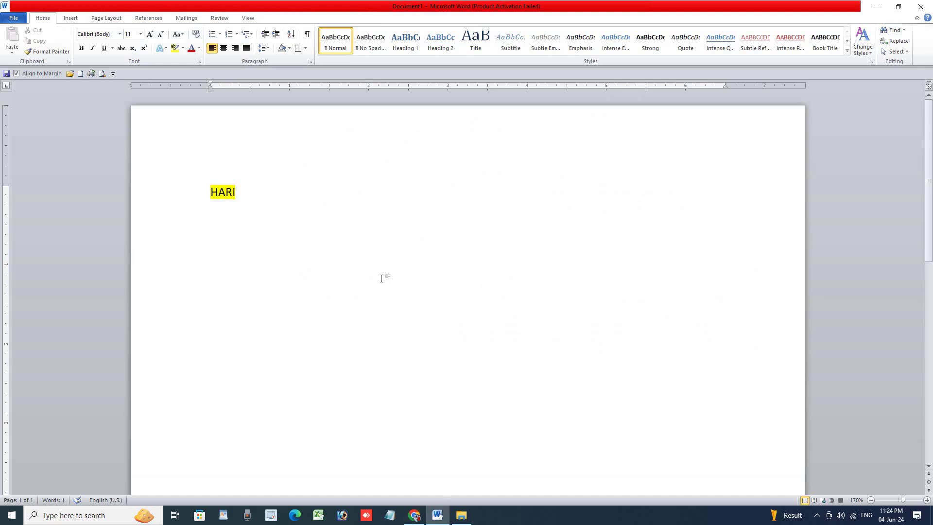
text( KLJL)
click(199, 48)
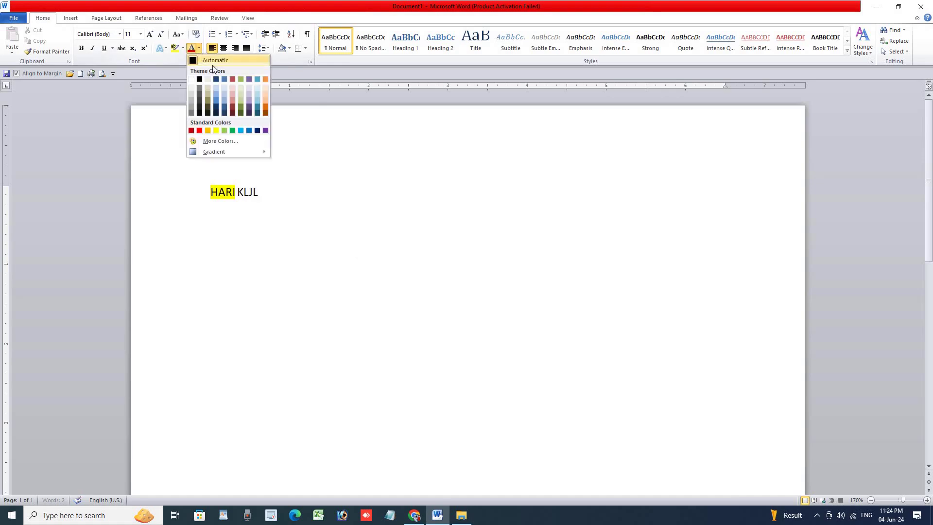
click(421, 198)
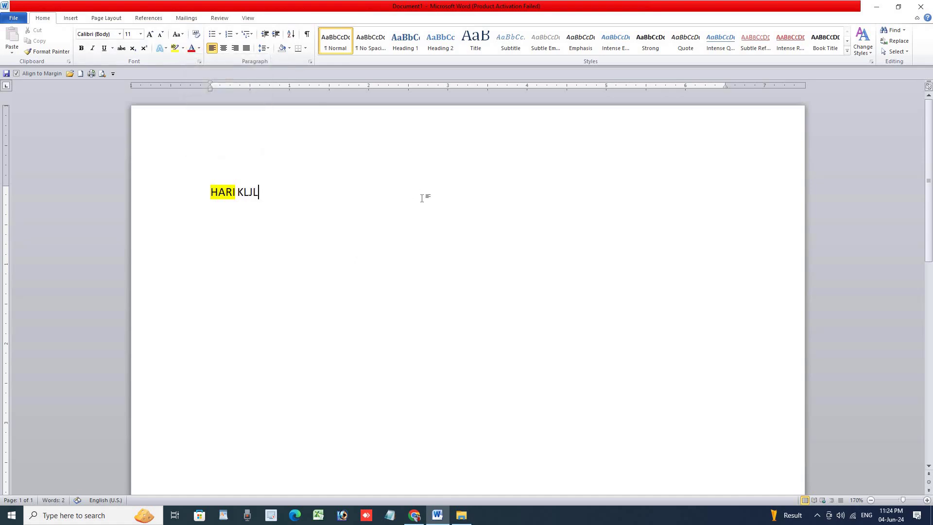
text(IHH)
key(Return)
text(JKKH)
Step: Close Word without saving and relaunch it from the taskbar
click(920, 6)
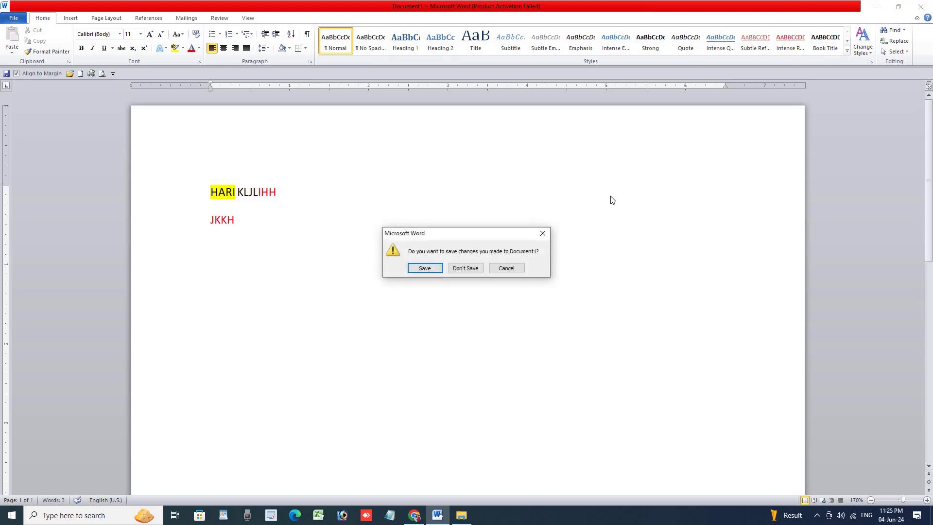
click(465, 268)
click(439, 515)
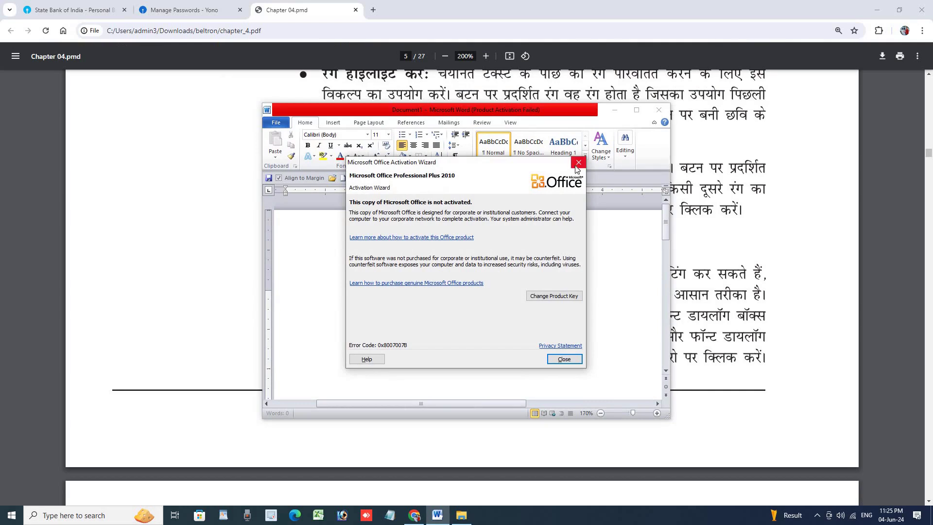
Step: Dismiss the activation notice, maximize the new Word window and type JHJHGH JG
click(584, 157)
click(635, 109)
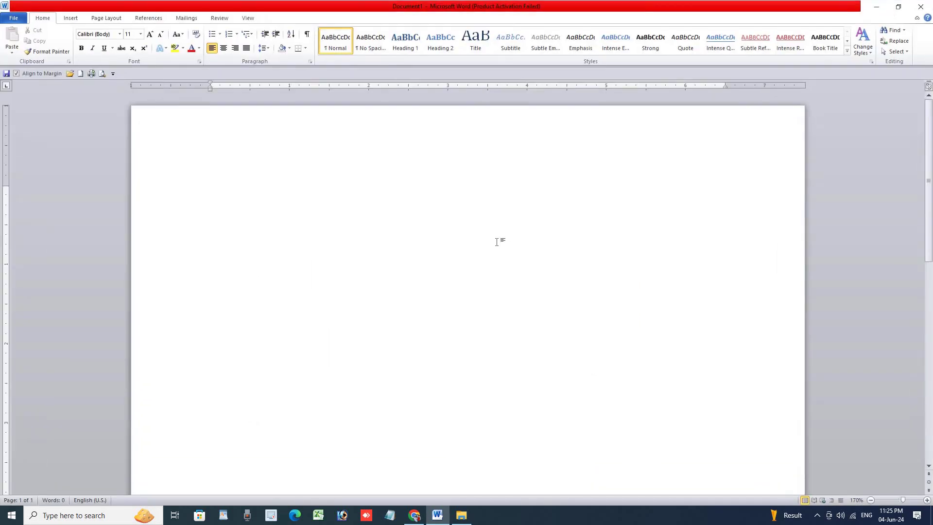
text(JHJHGH JG)
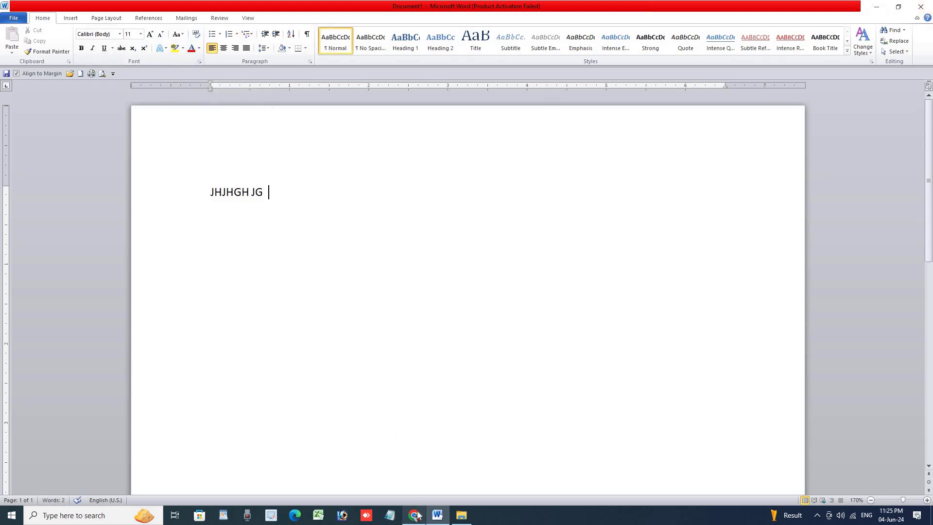
Step: Check the chapter PDF twice, then return to Word and open the font name list
click(413, 515)
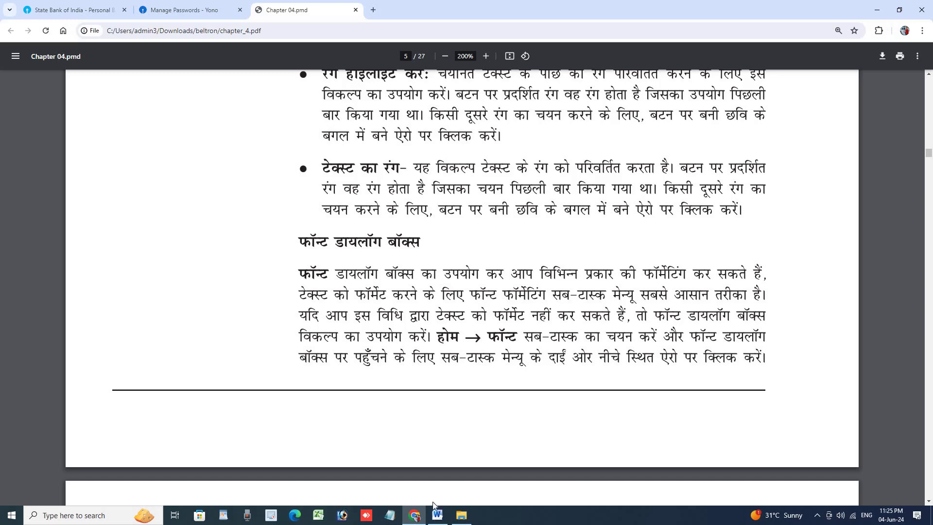
click(437, 515)
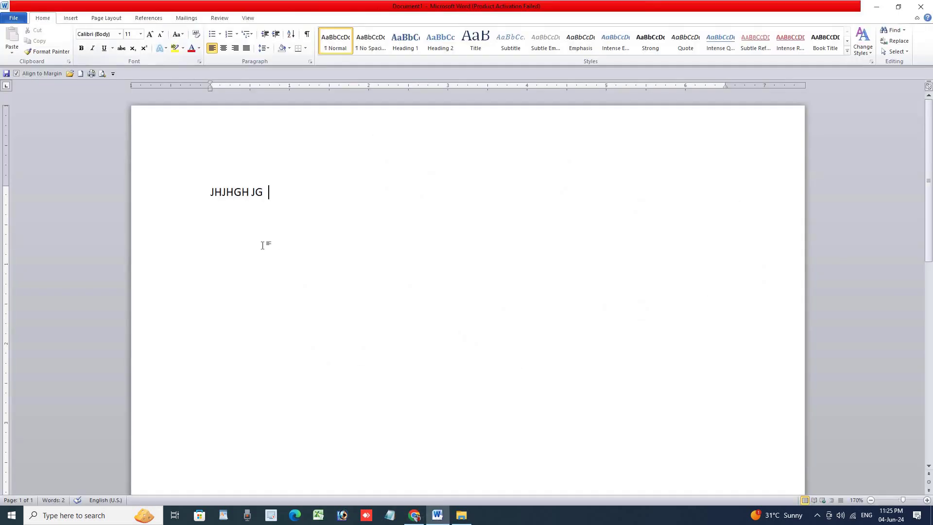
click(414, 514)
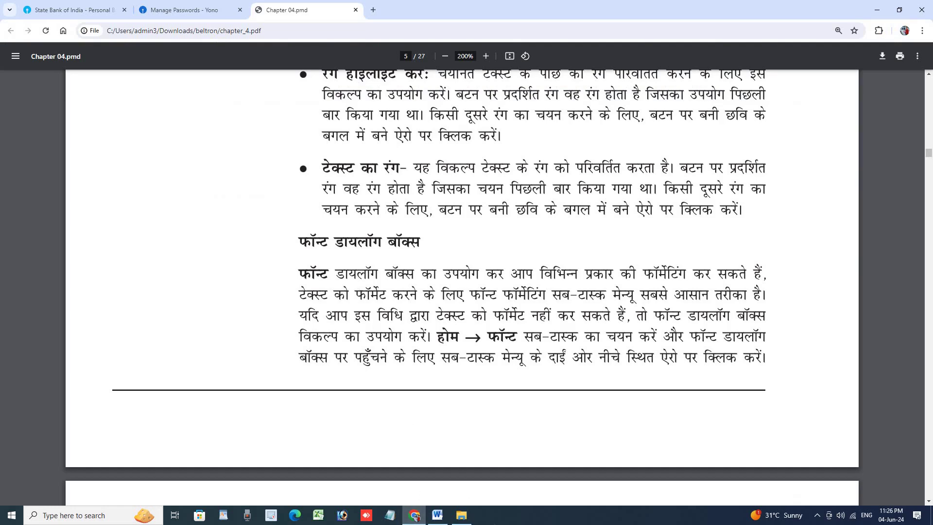
click(437, 515)
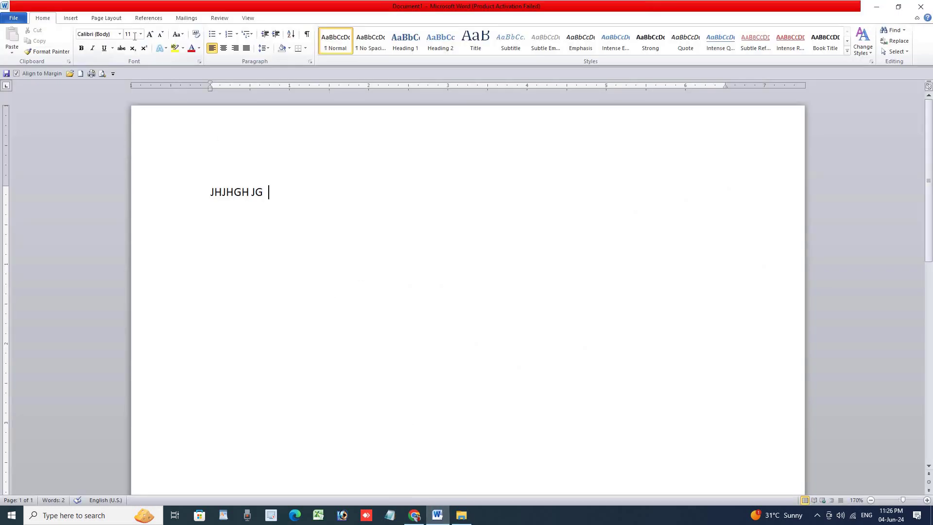
click(119, 34)
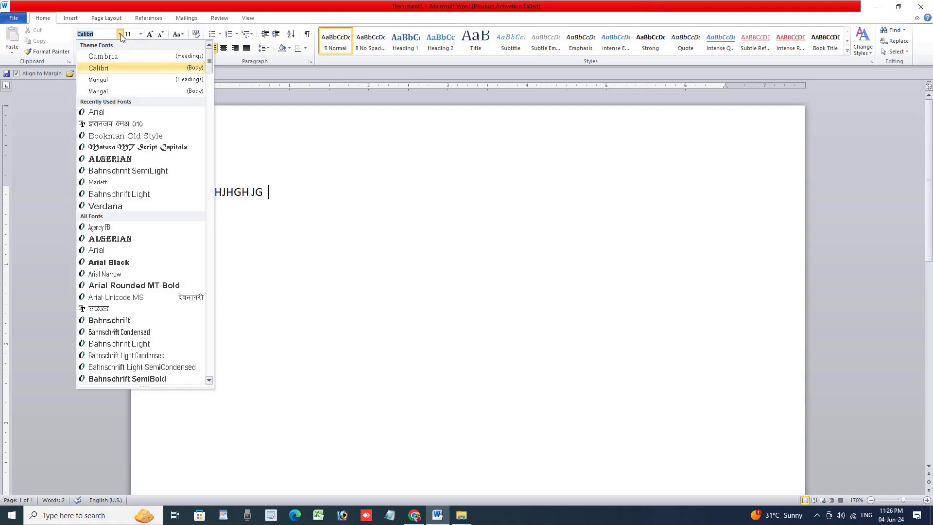
Step: Leave the font as Calibri (Body) and bring the chapter PDF to the front
click(120, 34)
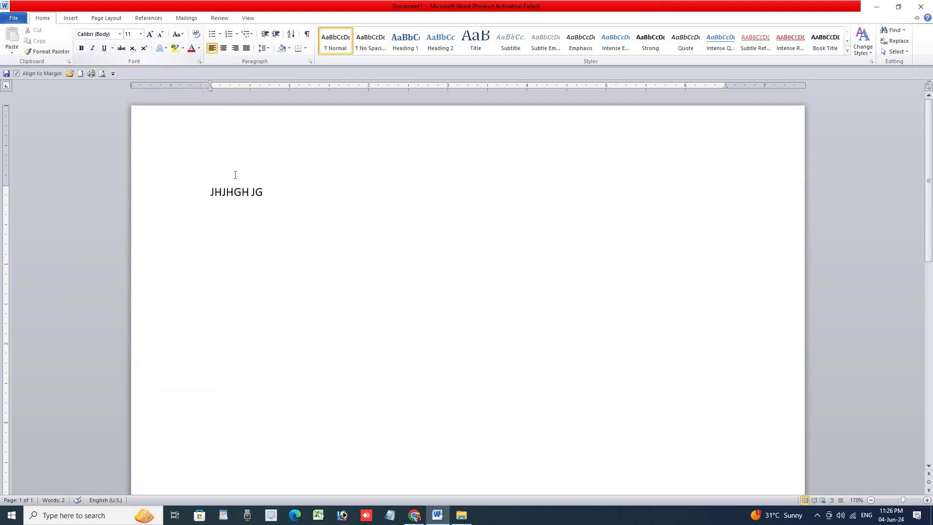
click(414, 515)
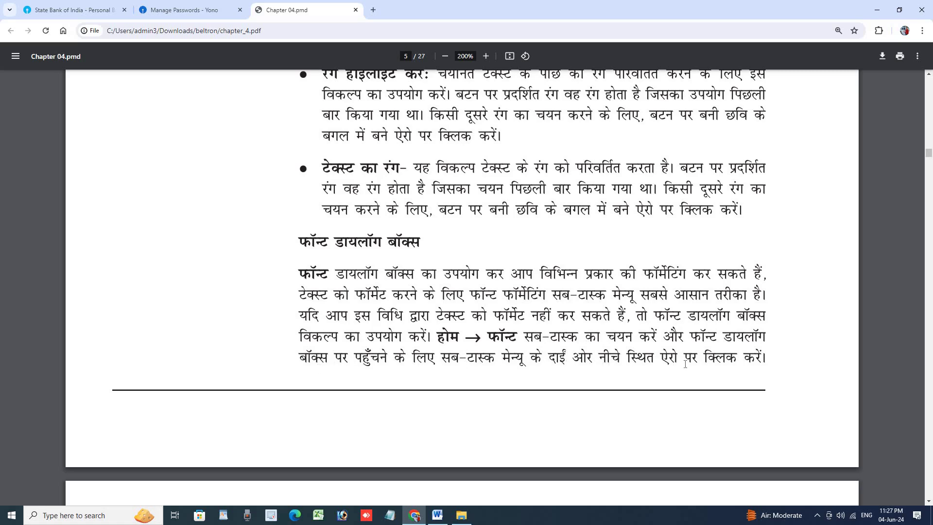
Step: Scroll the PDF down to Figure 4.4 on page 6, then return to Word
scroll(769, 364, down, 2)
scroll(770, 365, down, 4)
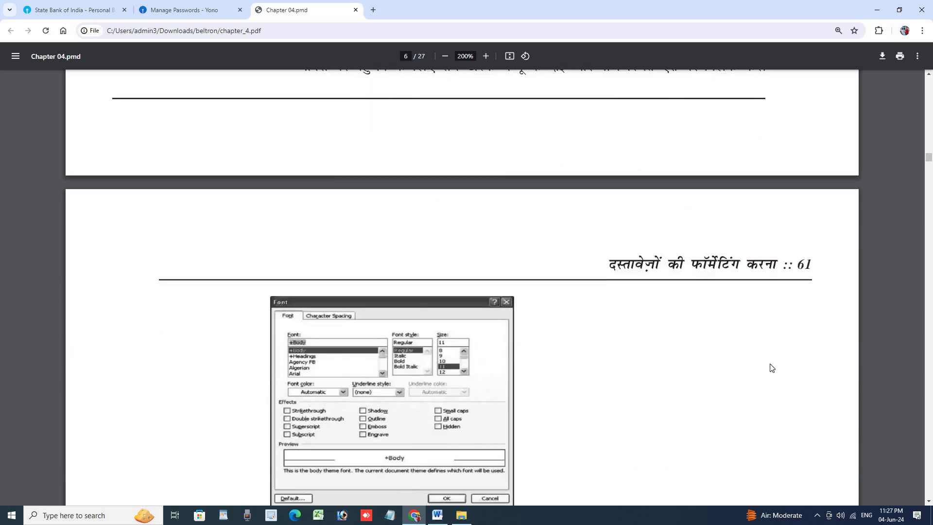
scroll(772, 368, down, 2)
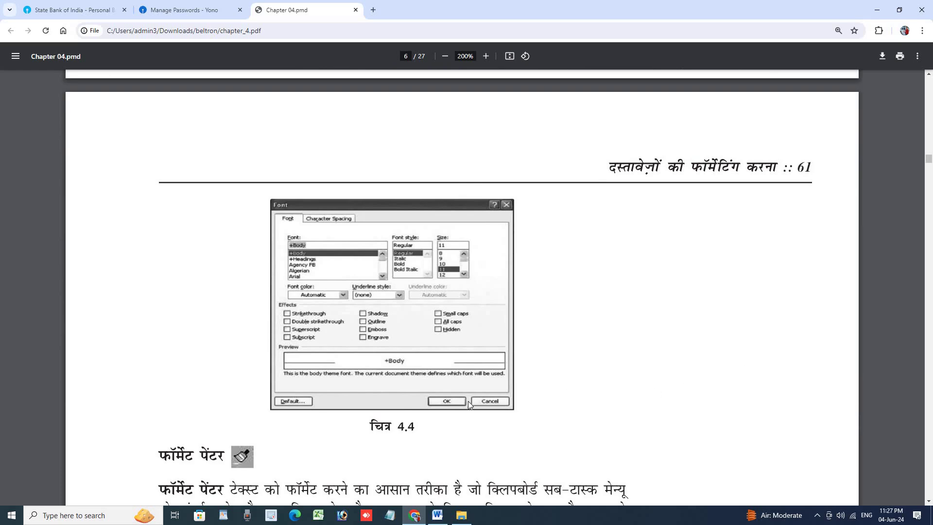
click(437, 515)
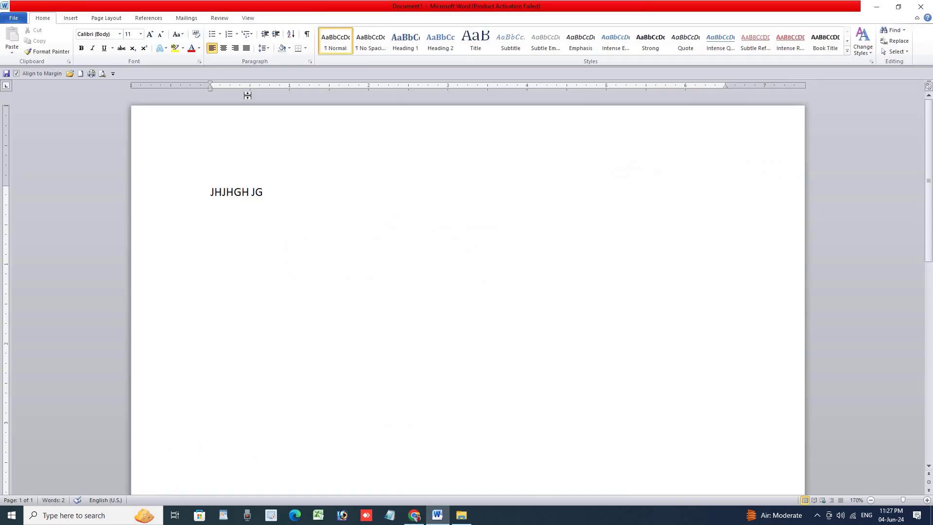
click(199, 62)
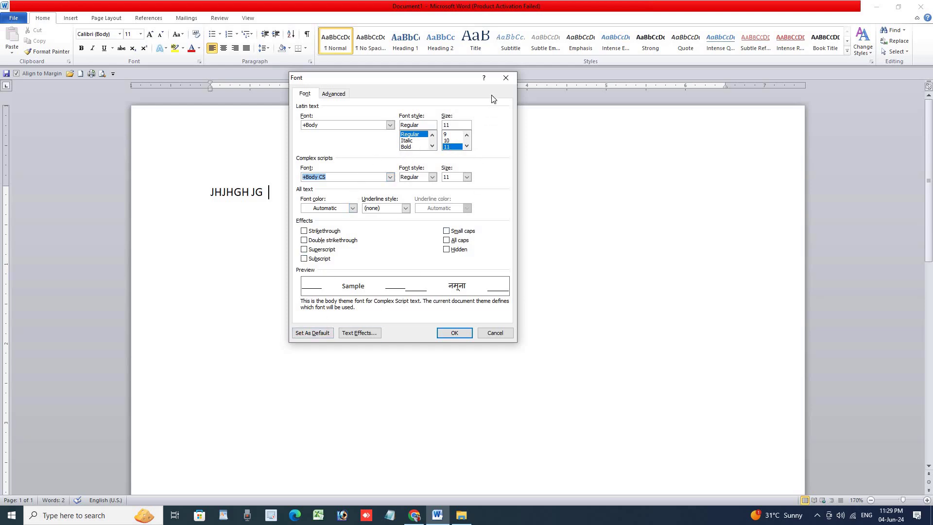
click(505, 78)
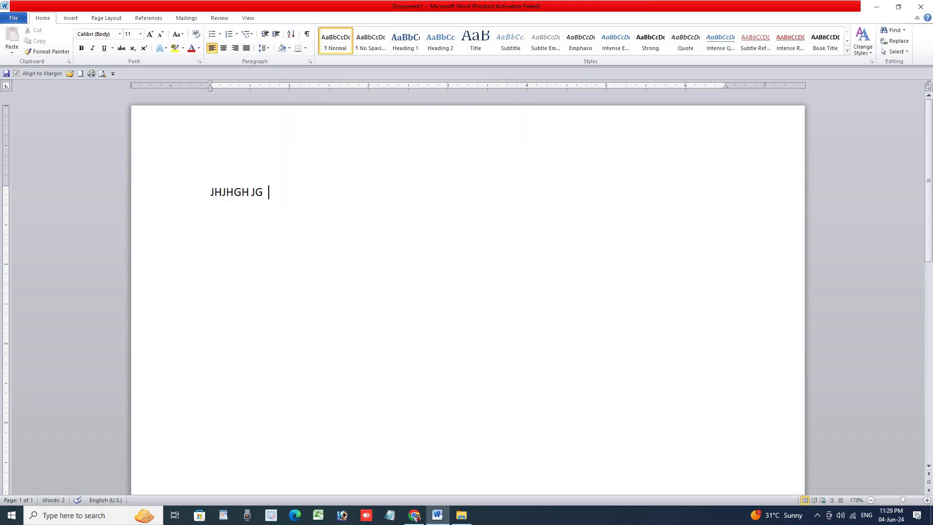
Step: Look over the PDF's Format Painter section, then switch back to the Word document
click(405, 518)
scroll(383, 389, down, 5)
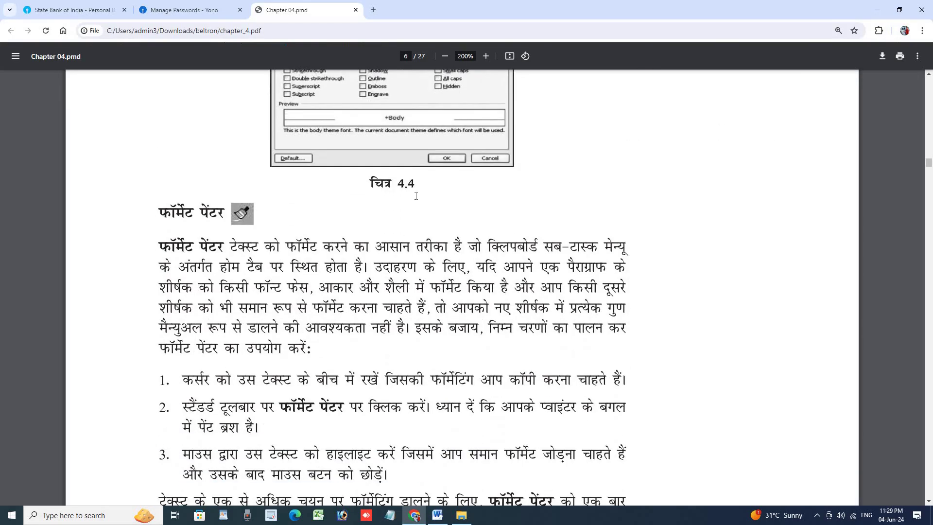
scroll(416, 196, up, 3)
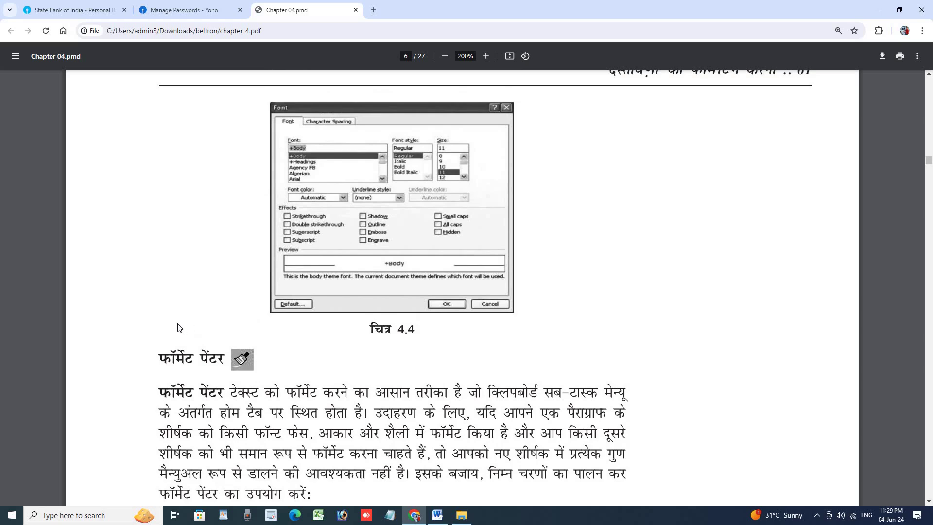
click(437, 515)
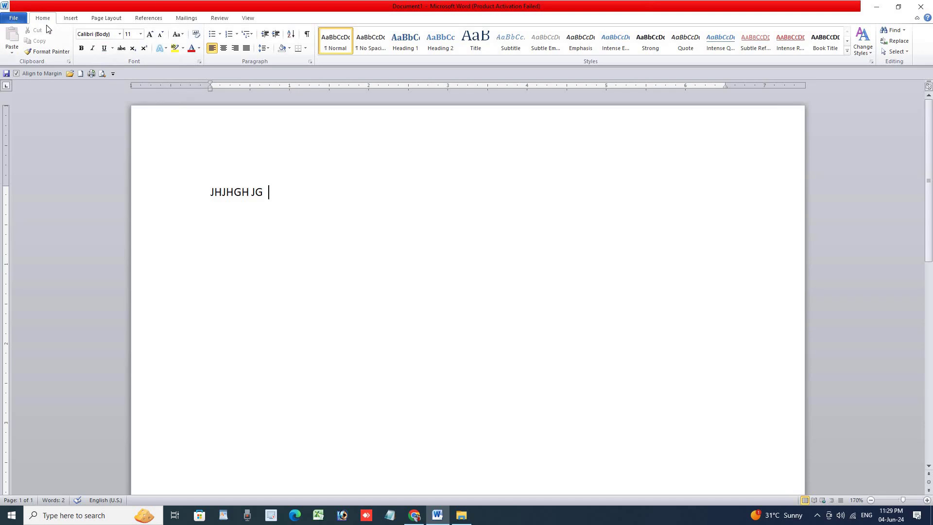
click(73, 15)
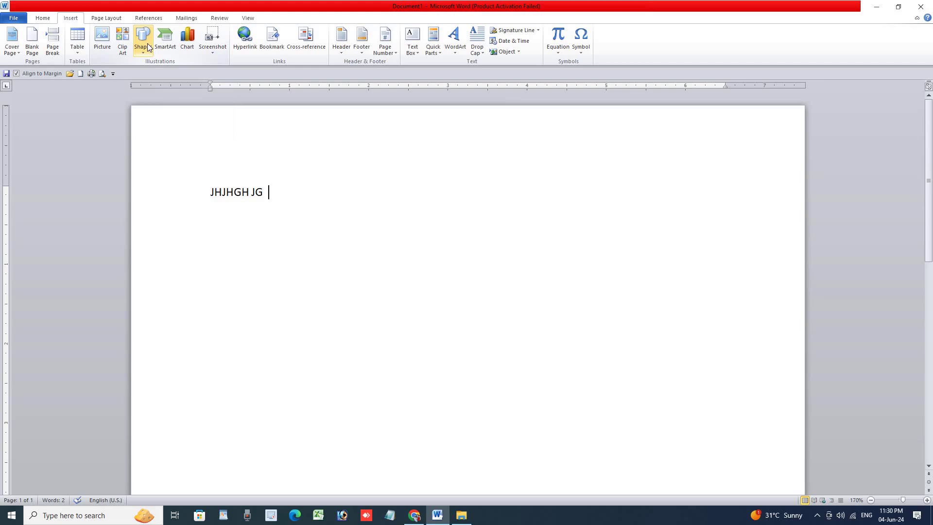
click(144, 53)
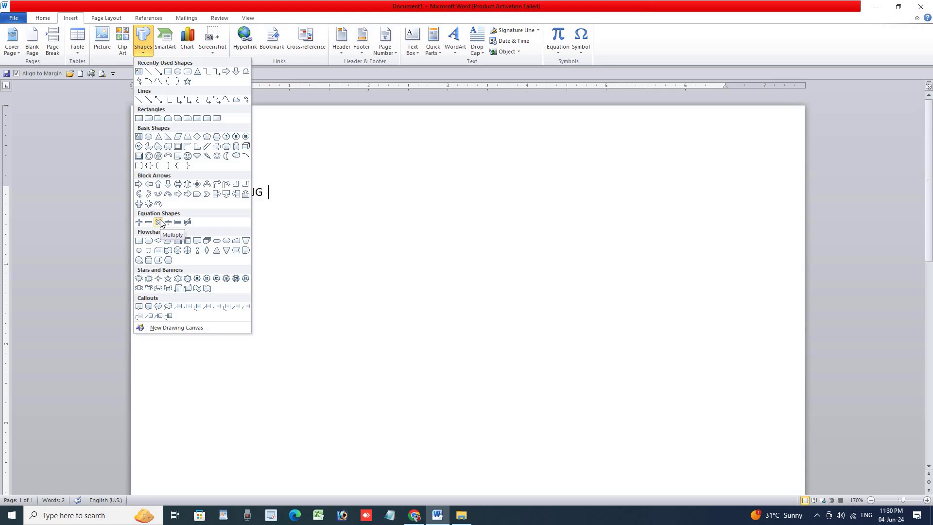
click(42, 18)
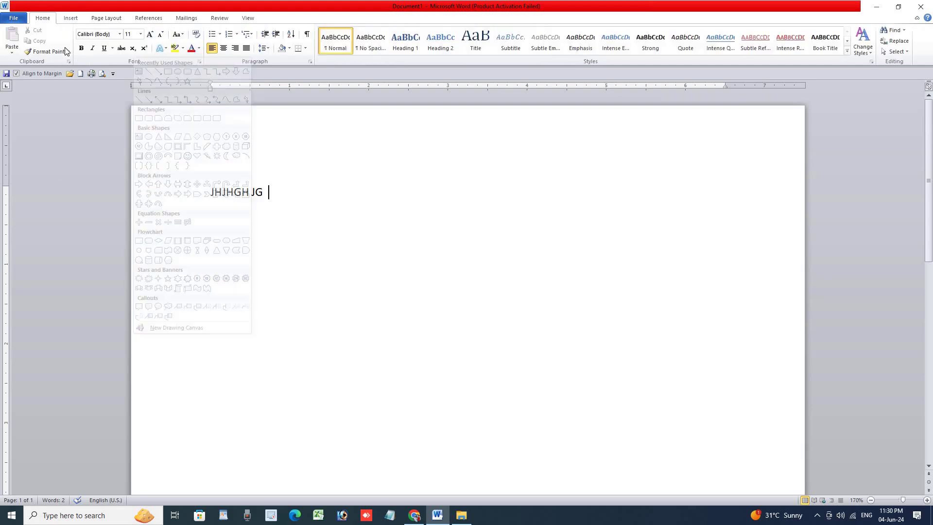
click(70, 18)
click(77, 41)
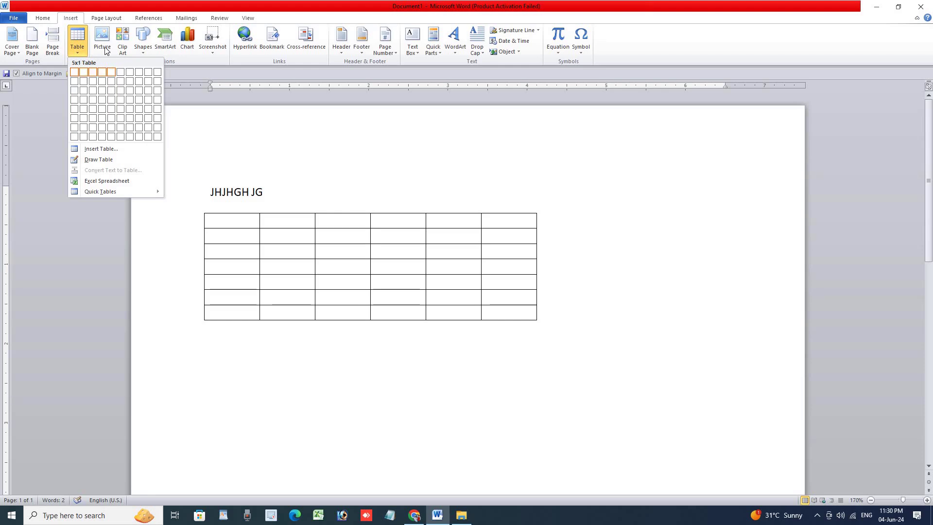
click(43, 18)
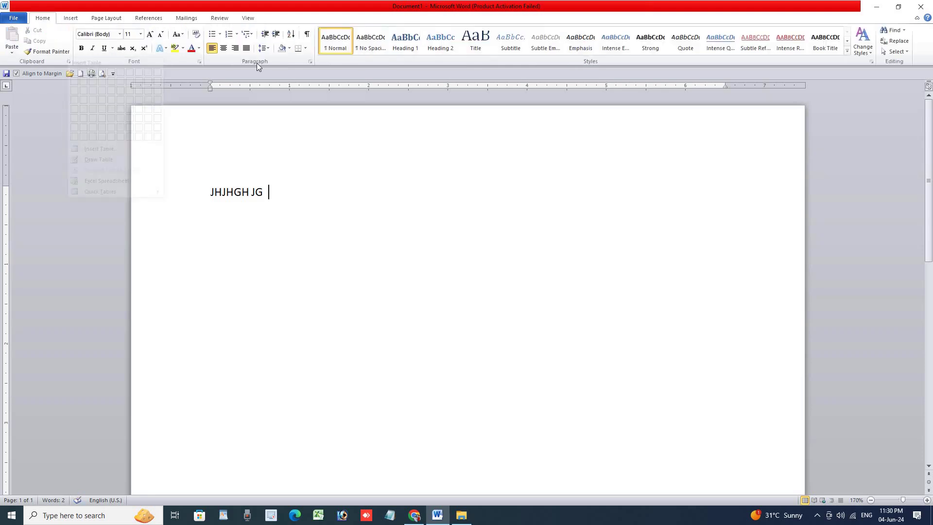
click(847, 50)
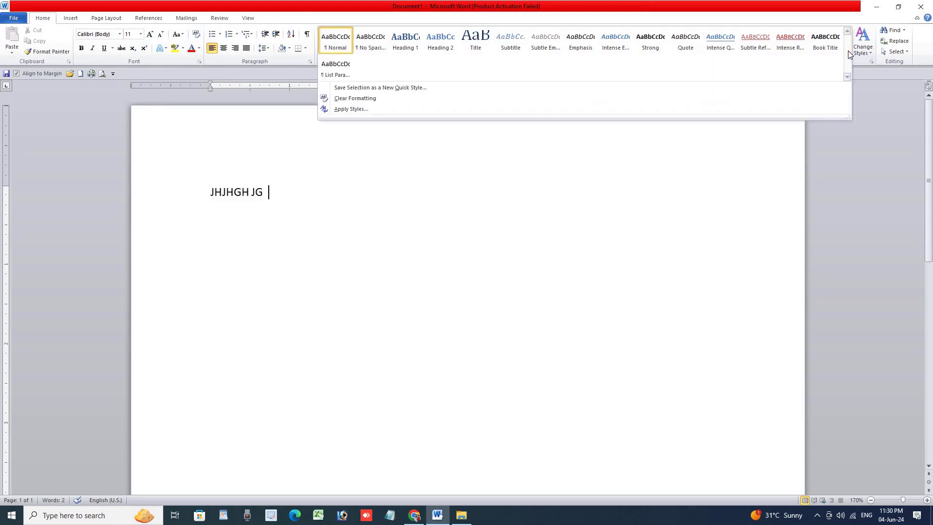
click(893, 41)
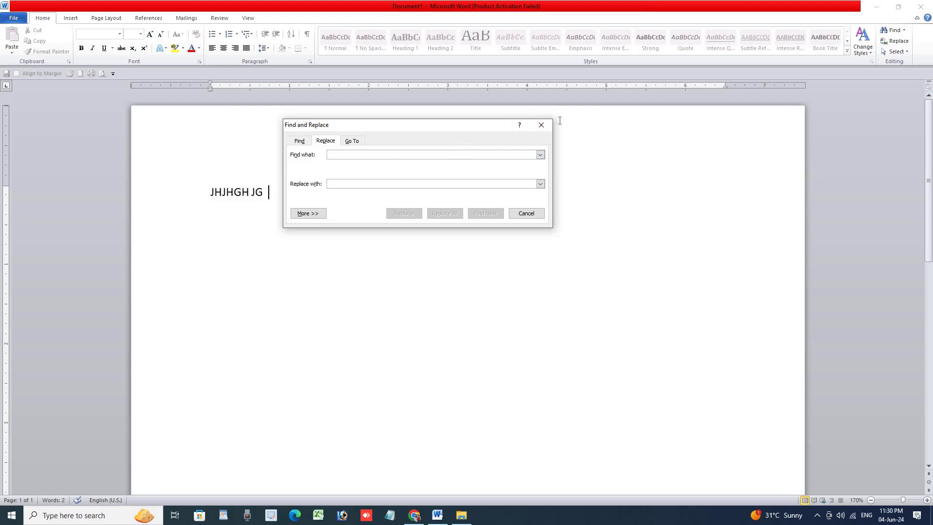
click(541, 125)
click(892, 30)
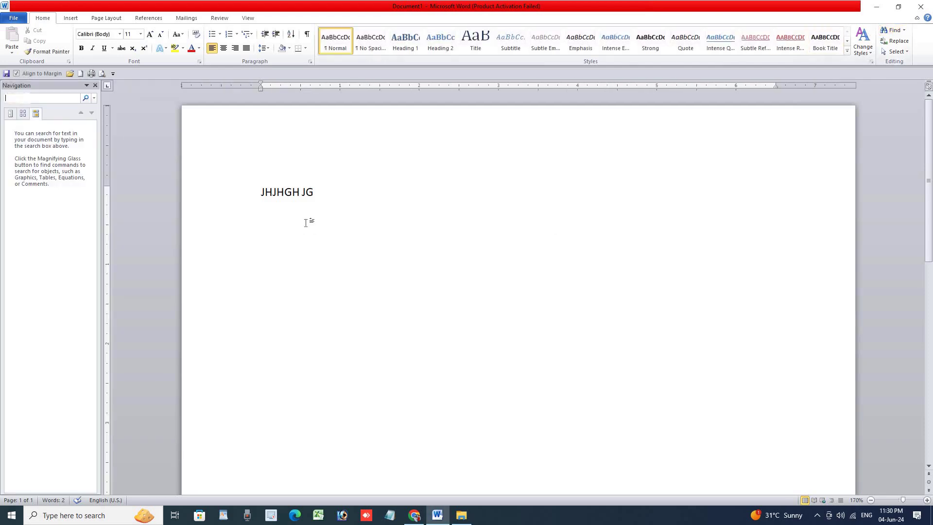
click(95, 85)
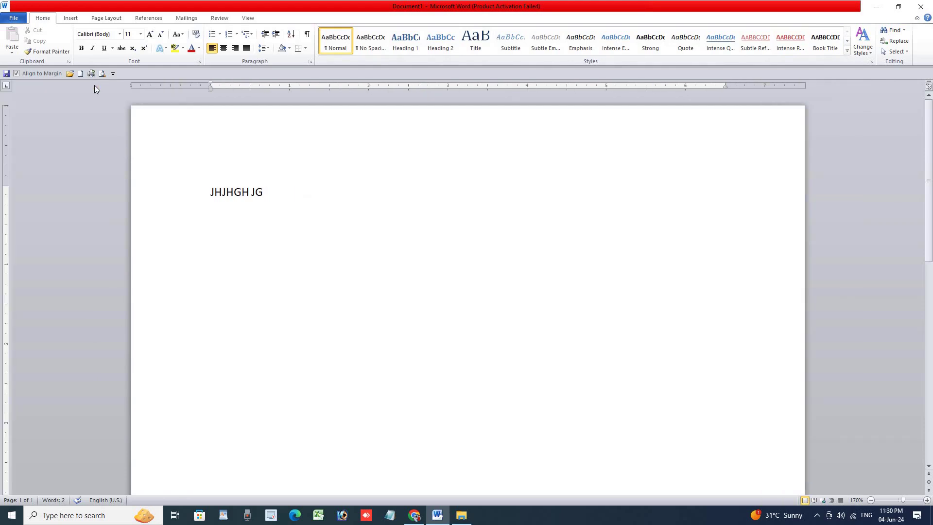
Step: Indent and un-indent the JHJHGH JG line, then try Grow Font without a selection
click(274, 35)
click(265, 35)
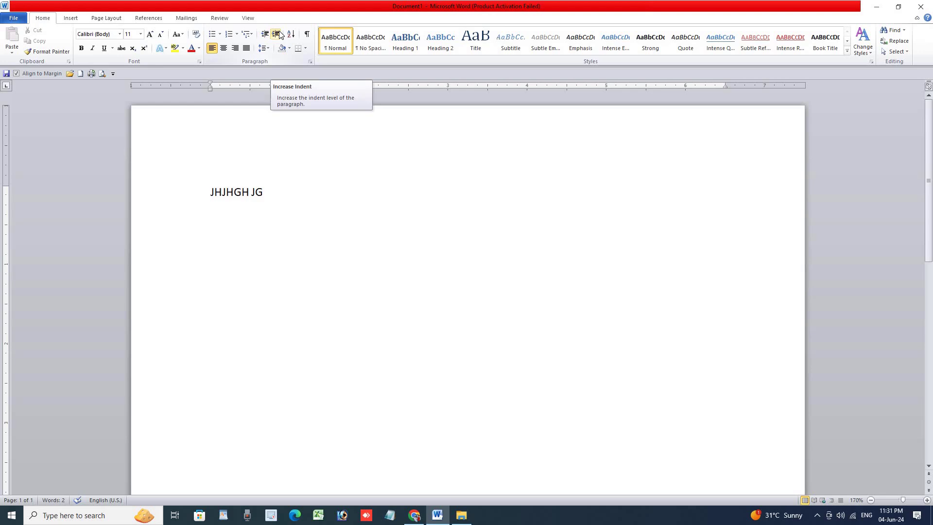
click(150, 34)
click(150, 34)
click(150, 34)
click(150, 34)
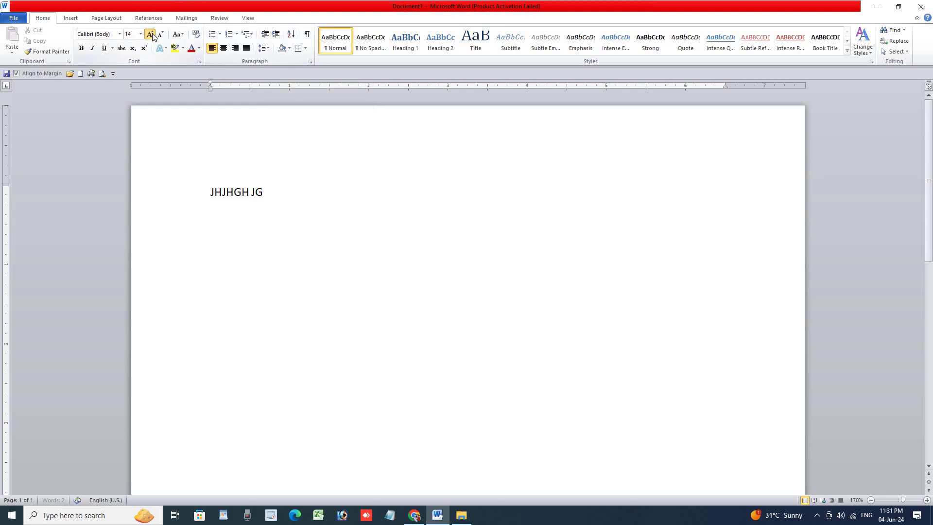
click(150, 34)
Step: Select the JHJHGH JG line, grow it to 48 pt, then shrink it to 36 pt
triple_click(271, 191)
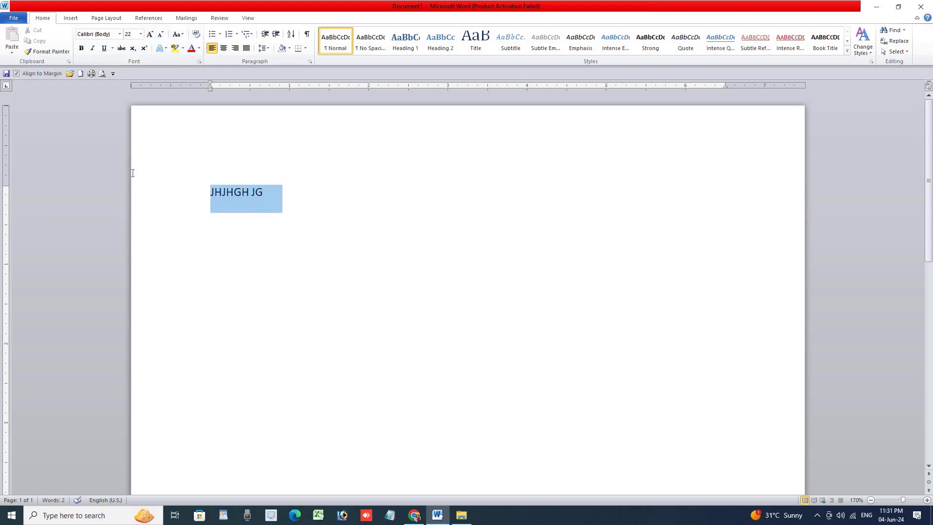
click(150, 34)
click(149, 34)
click(150, 34)
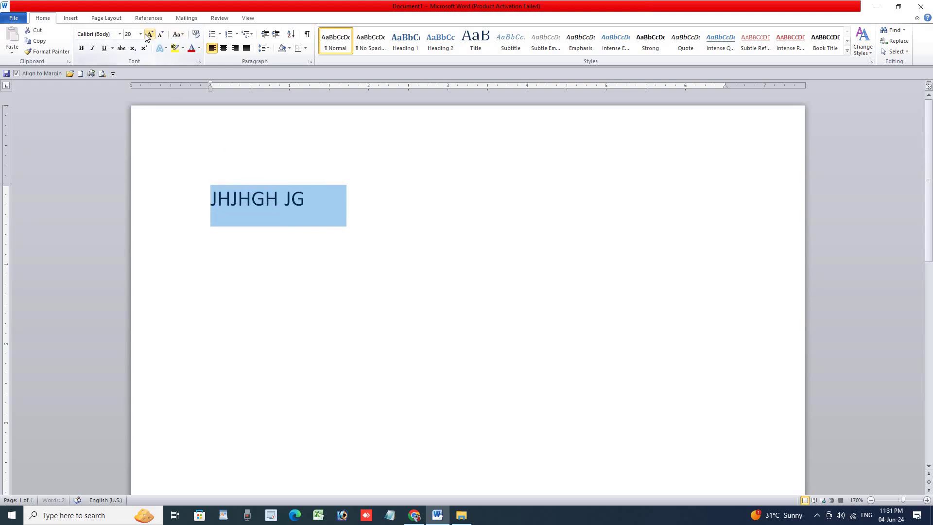
click(150, 34)
click(149, 34)
click(149, 34)
click(148, 35)
click(148, 35)
click(149, 35)
click(148, 35)
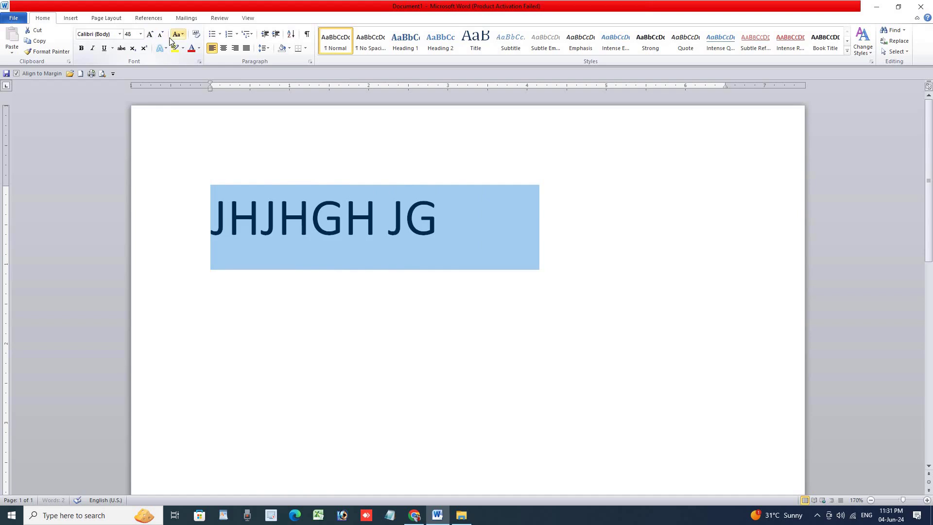
click(161, 35)
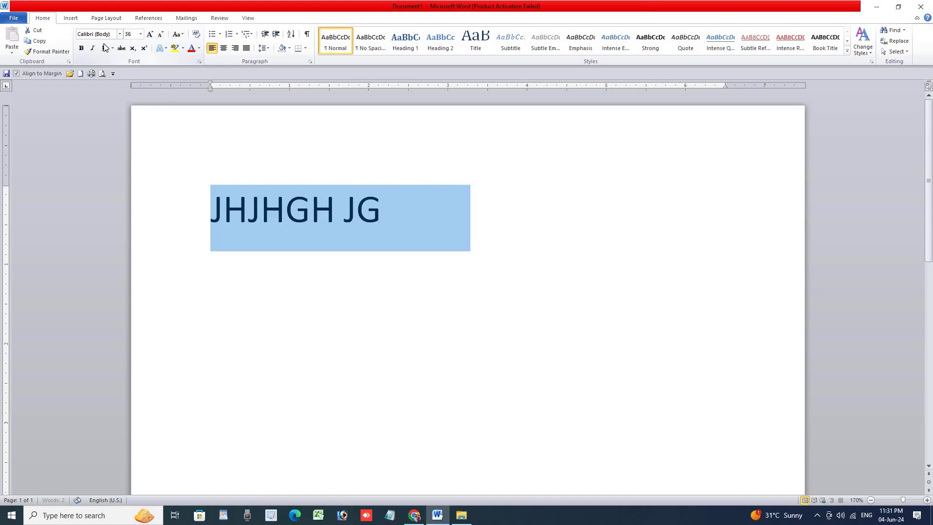
Step: Open and close the Font dialog and font list, then restore Word to a smaller window
click(199, 63)
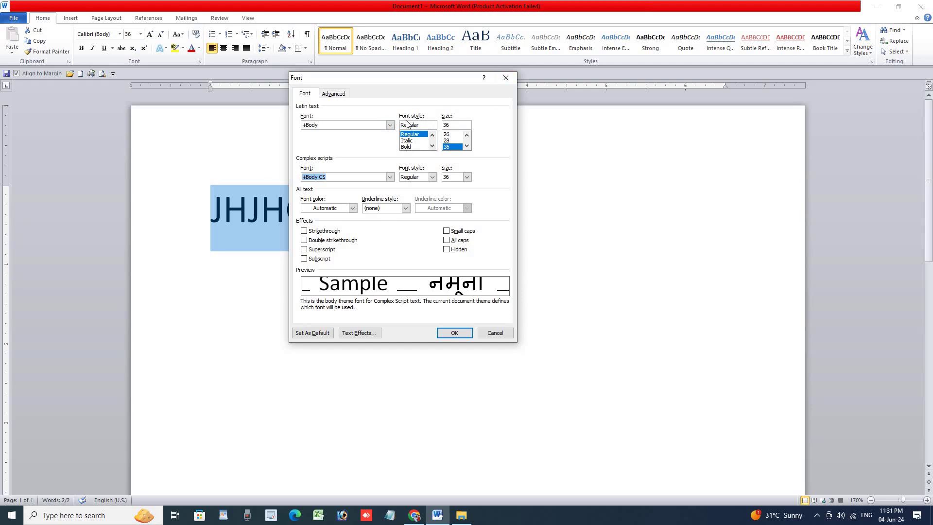
click(506, 78)
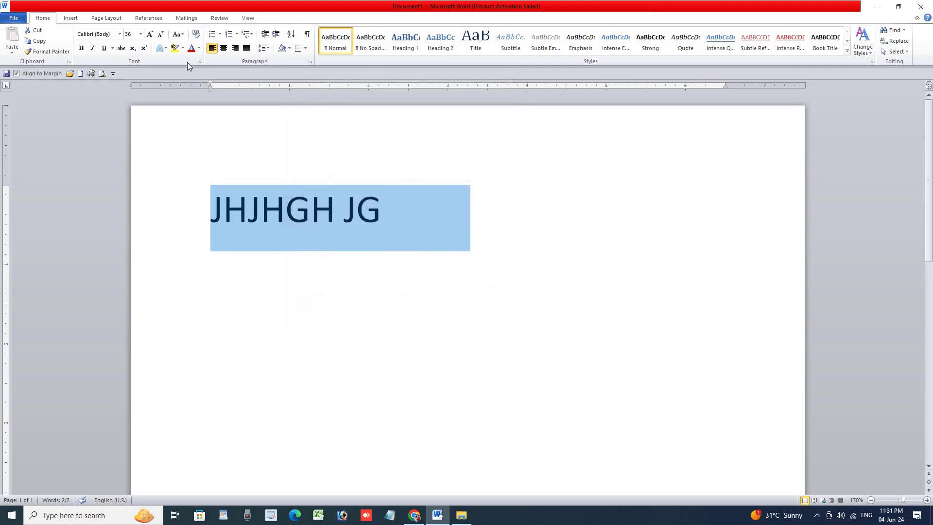
click(119, 35)
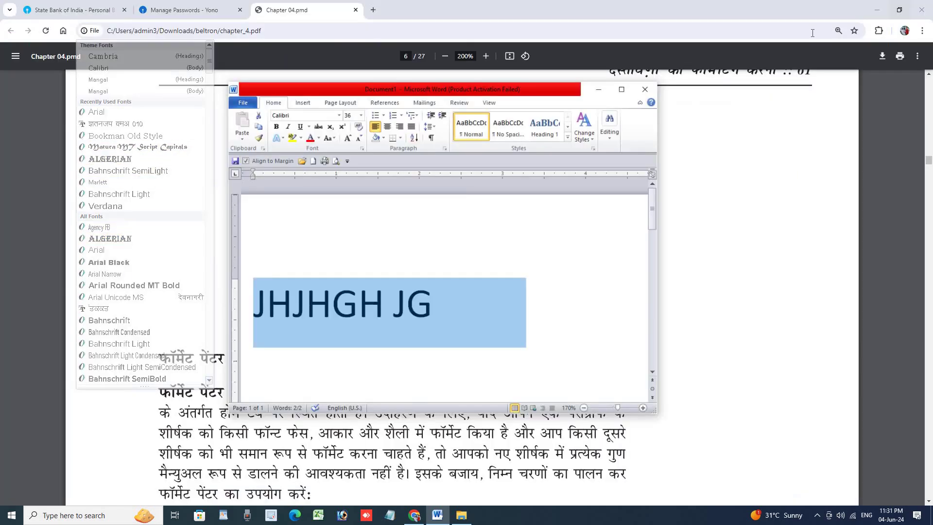
click(899, 7)
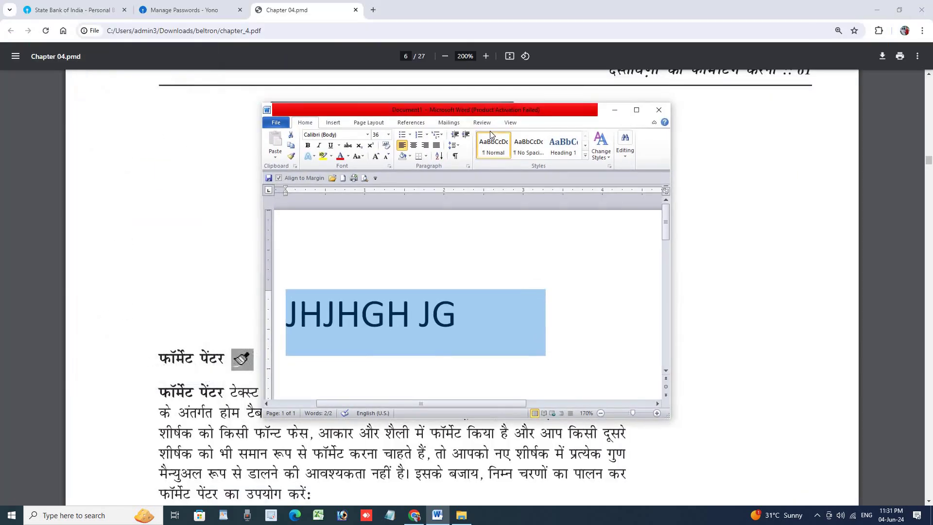
Step: Set JHJHGH JG to Arial through the Font dialog's Latin text font list
click(367, 134)
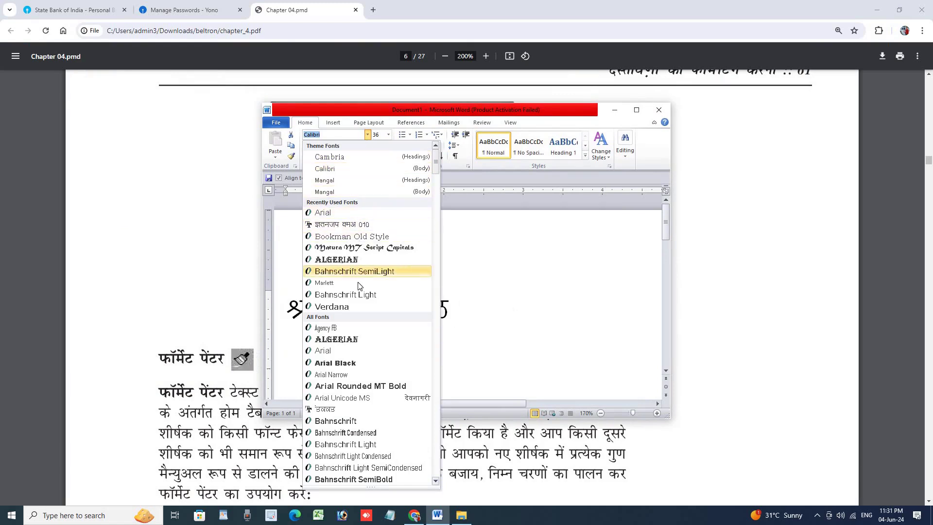
click(504, 259)
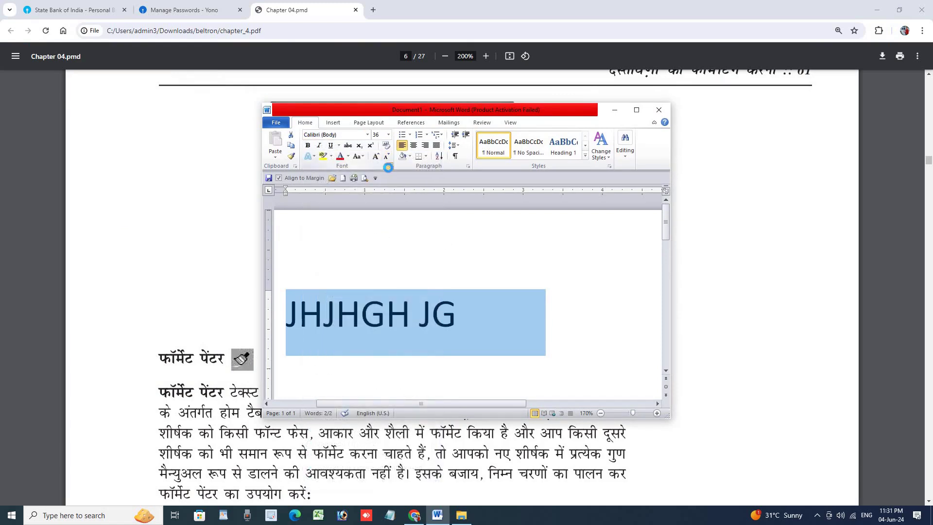
click(390, 165)
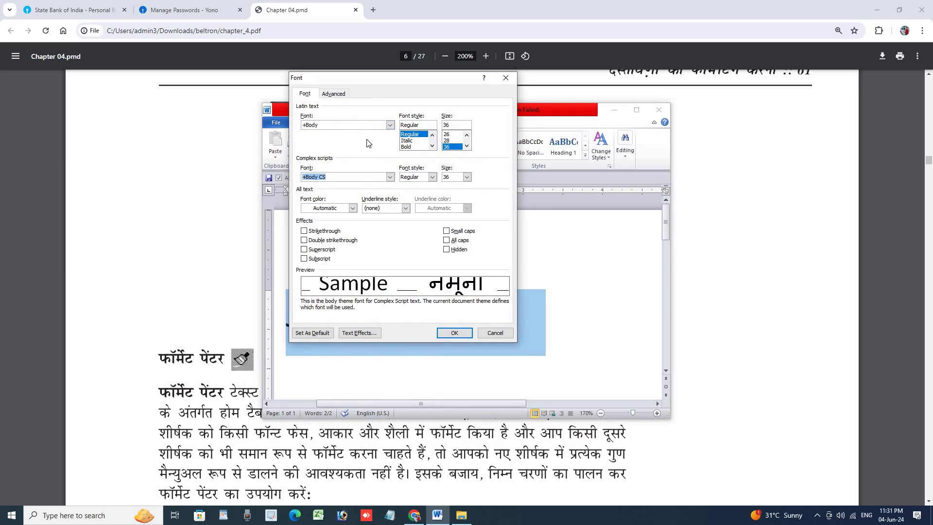
click(380, 129)
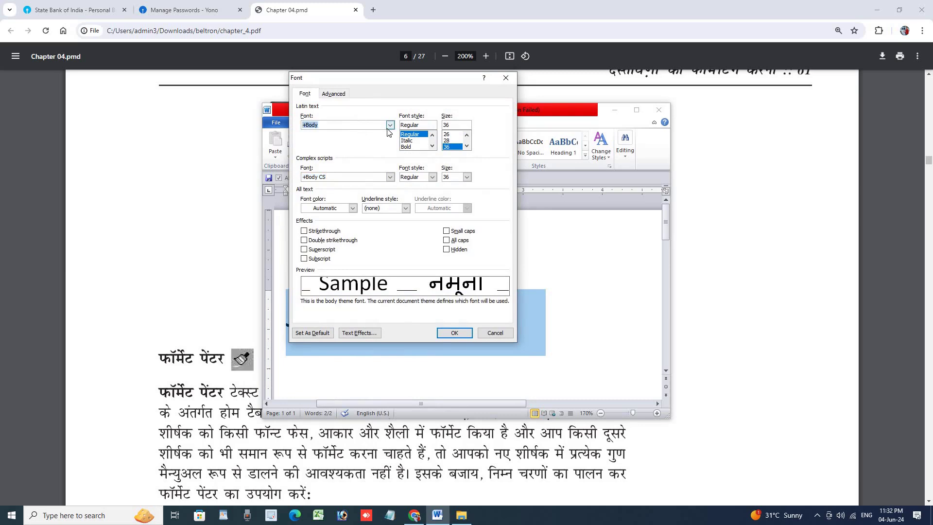
click(389, 125)
scroll(385, 160, down, 1)
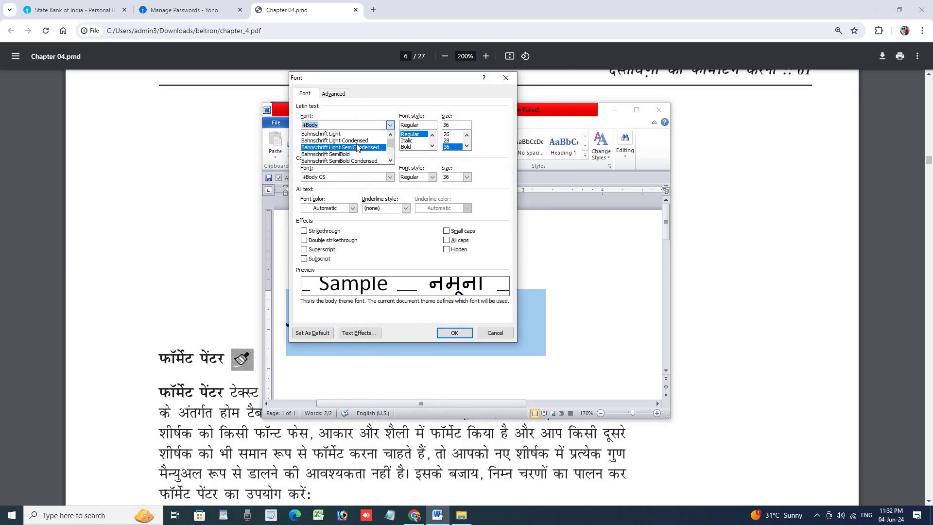
scroll(349, 150, up, 5)
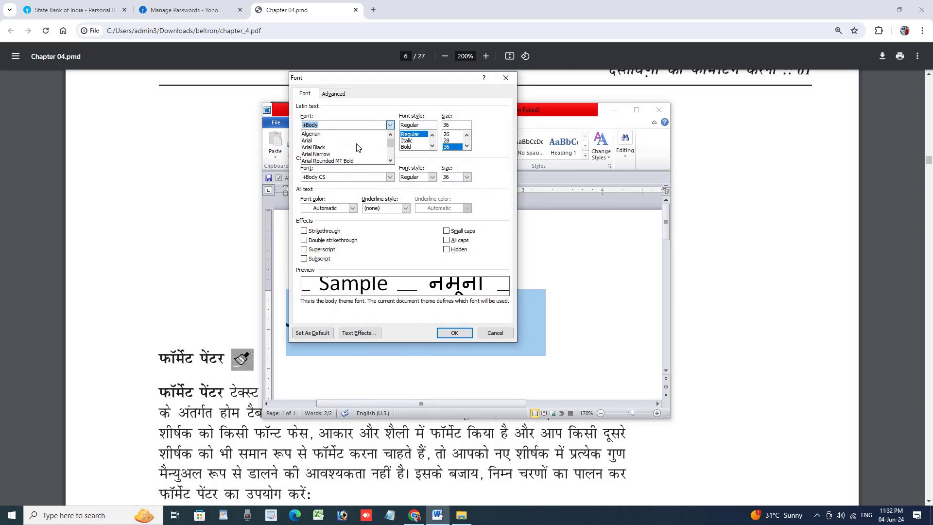
click(319, 141)
click(456, 334)
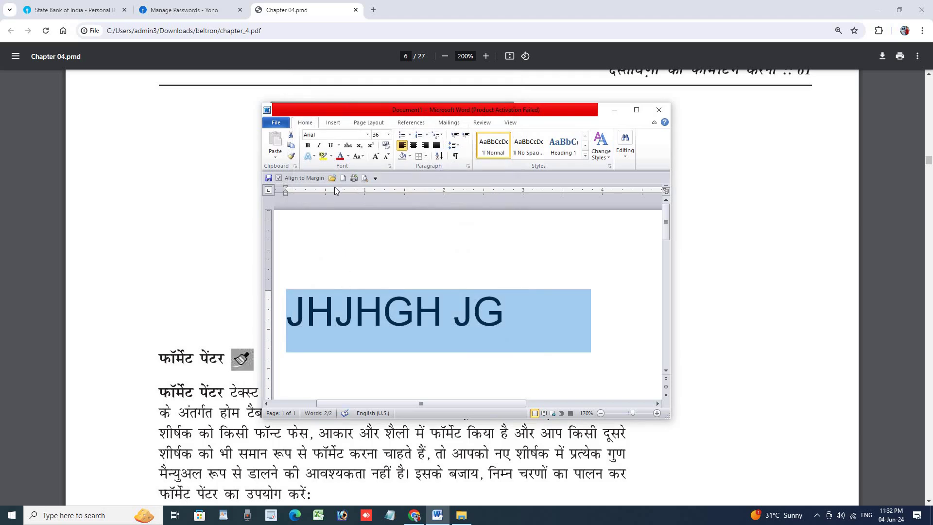
Step: Switch the text to Mangal from the Font box, then back to Calibri (Body)
click(369, 137)
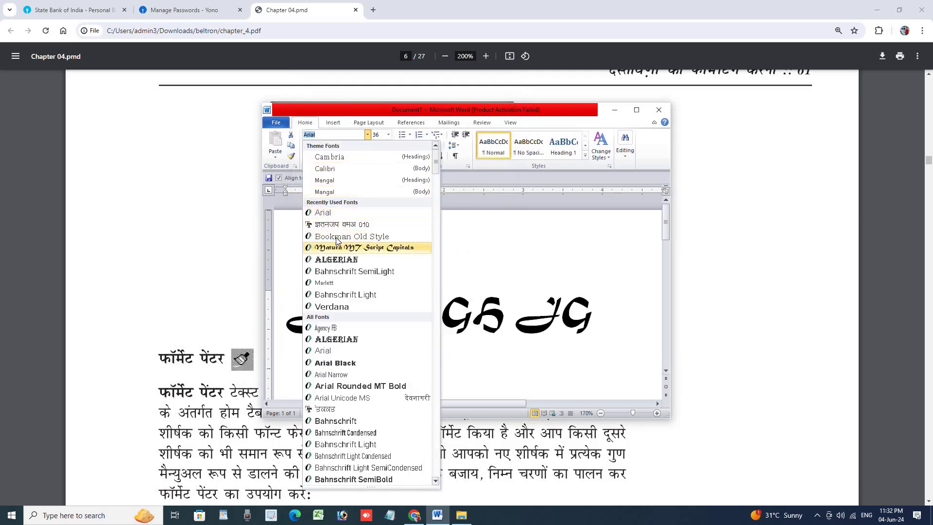
click(328, 180)
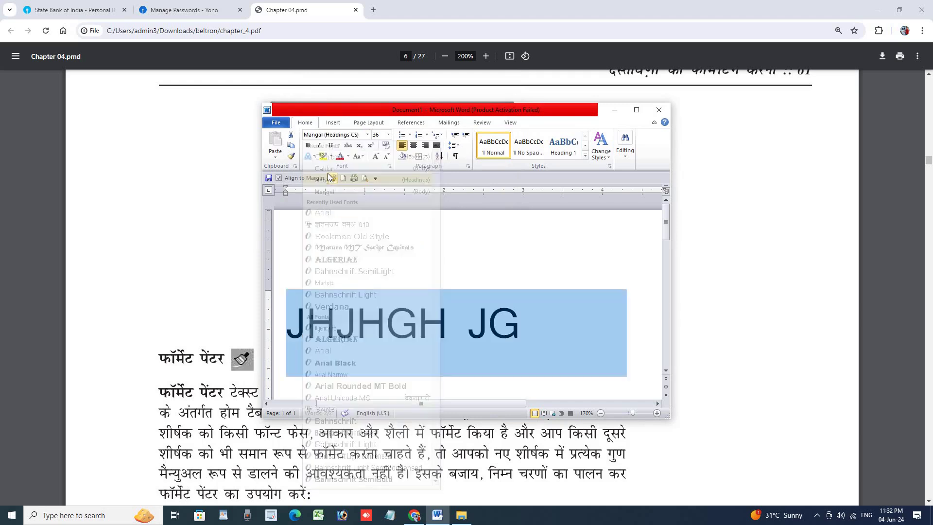
click(367, 135)
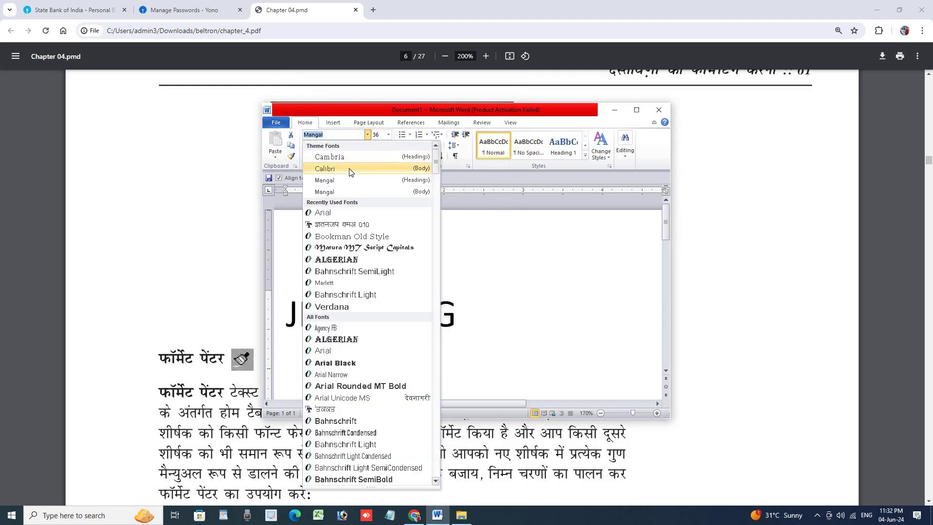
click(349, 170)
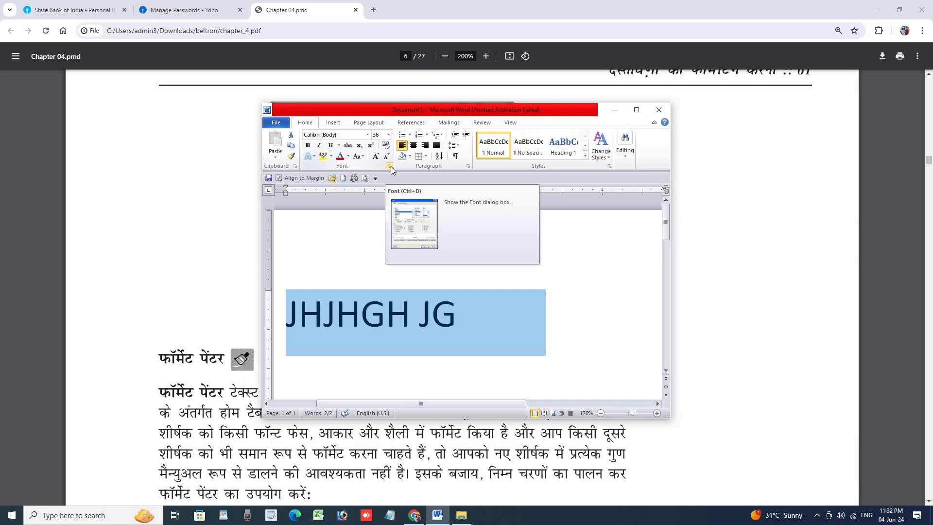
Step: Close the Font dialog unchanged, minimize Word, and scroll the PDF to the Format Painter steps
click(391, 167)
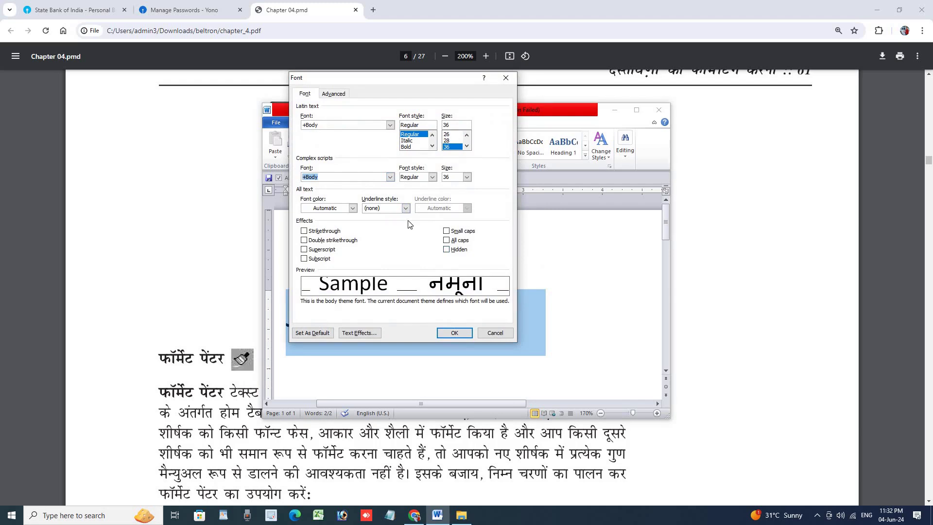
click(505, 78)
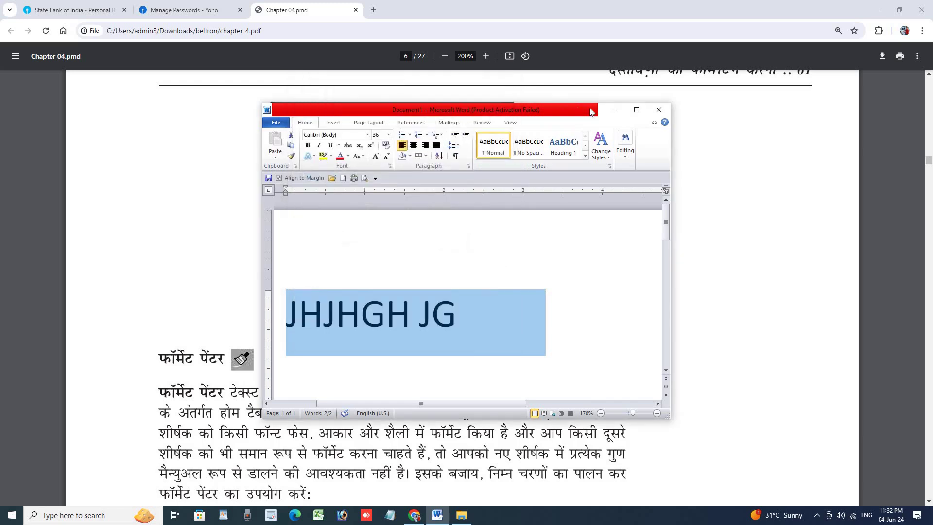
click(614, 109)
scroll(304, 407, down, 3)
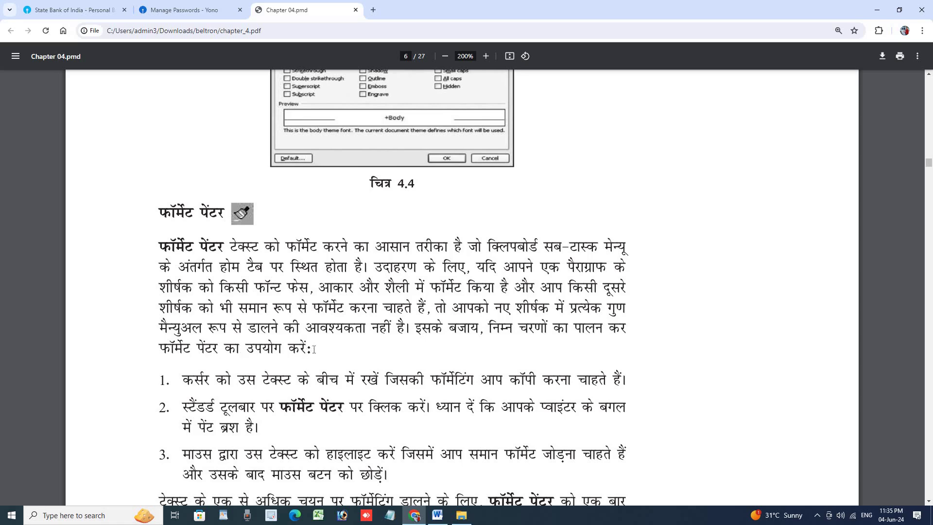
Step: Bring Word forward maximized, select the JHJHGH JG line and give it a yellow highlight
drag(314, 349, 261, 348)
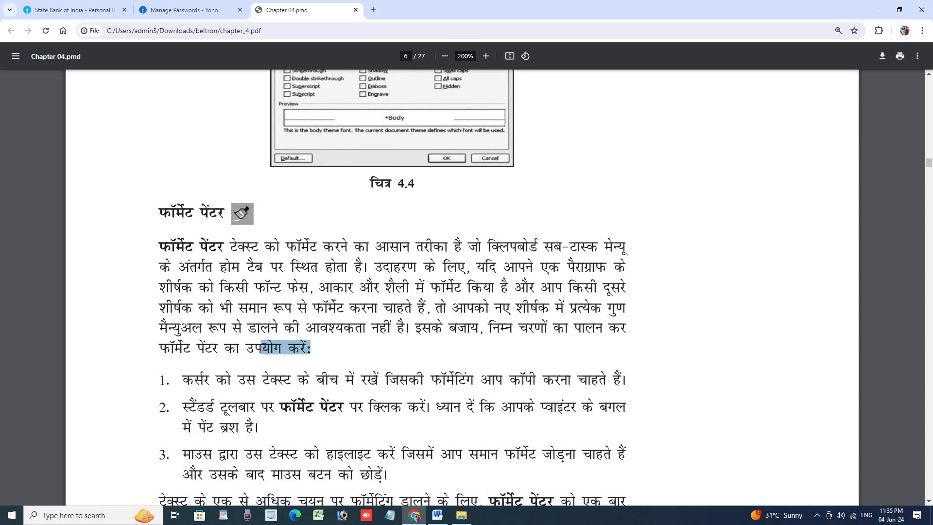
scroll(257, 332, down, 3)
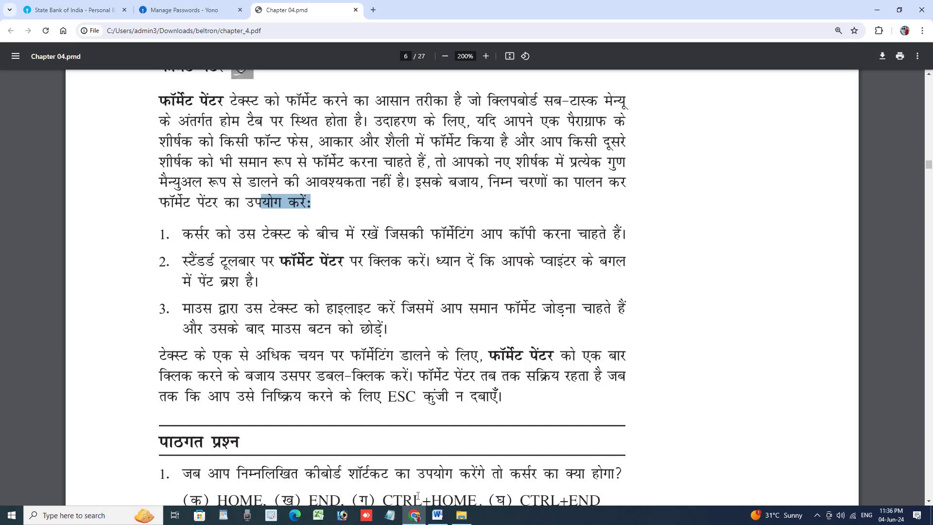
click(437, 515)
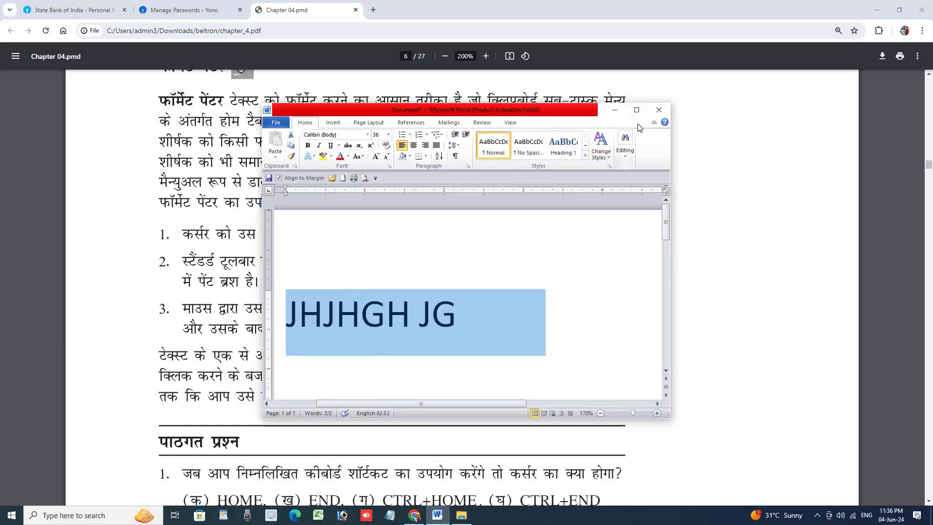
click(636, 109)
click(461, 238)
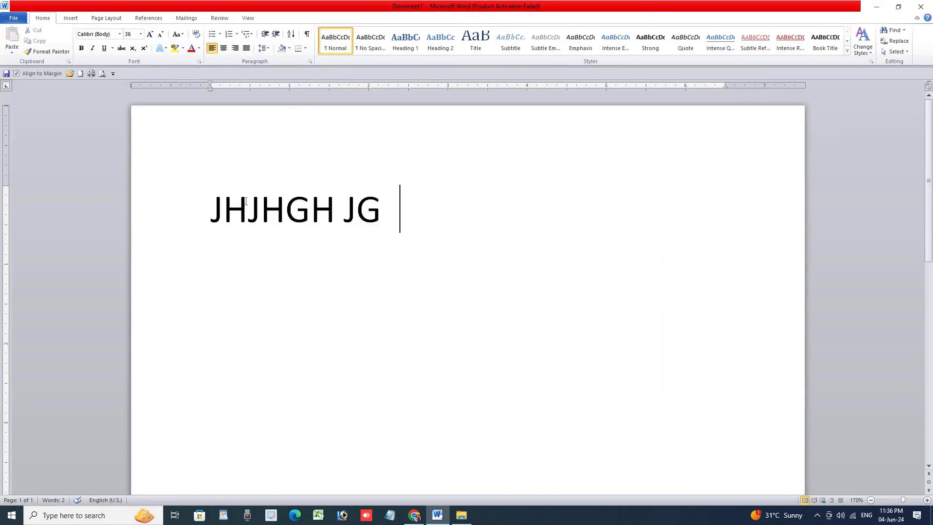
click(184, 210)
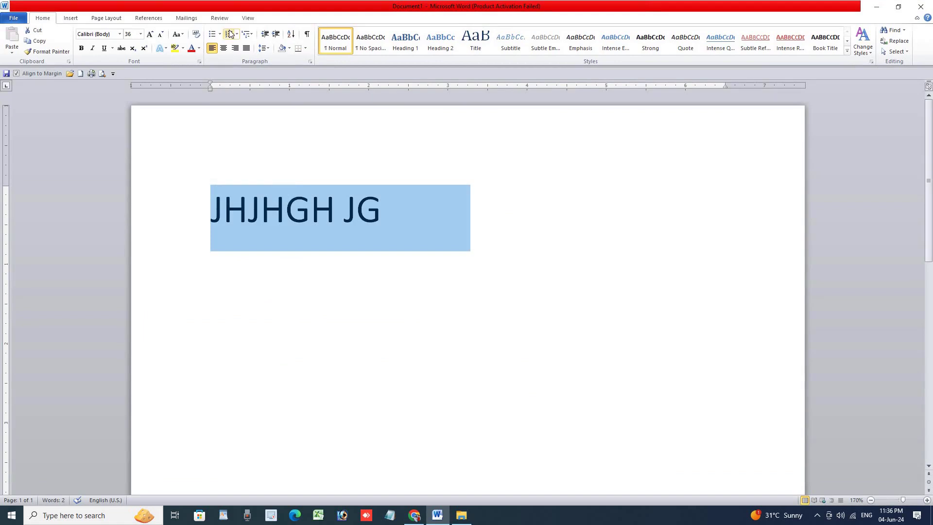
click(176, 48)
Step: Make JHJHGH JG 48 pt, bold, italic and underlined
click(193, 216)
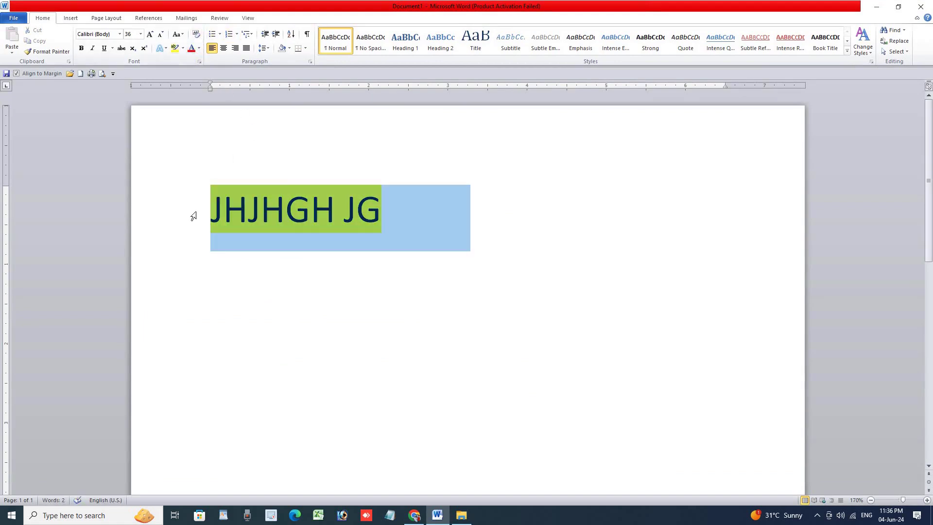
click(150, 35)
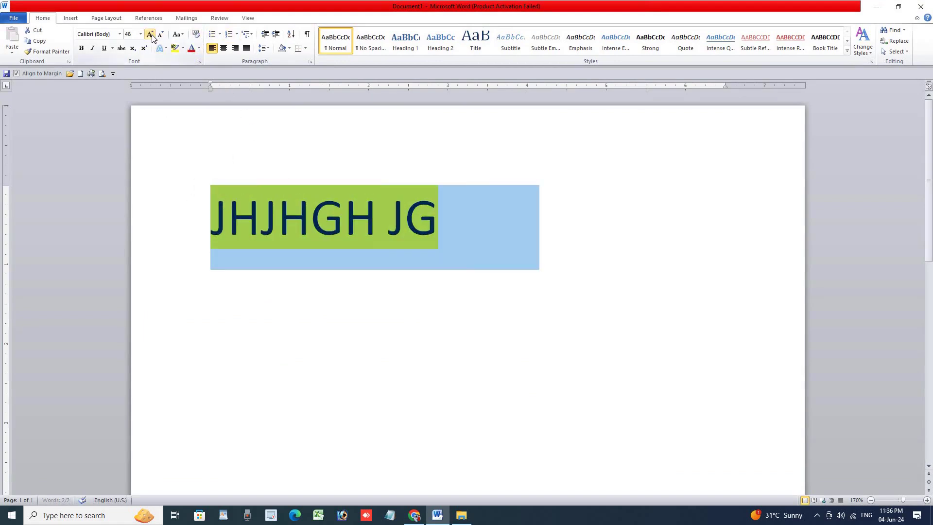
click(81, 48)
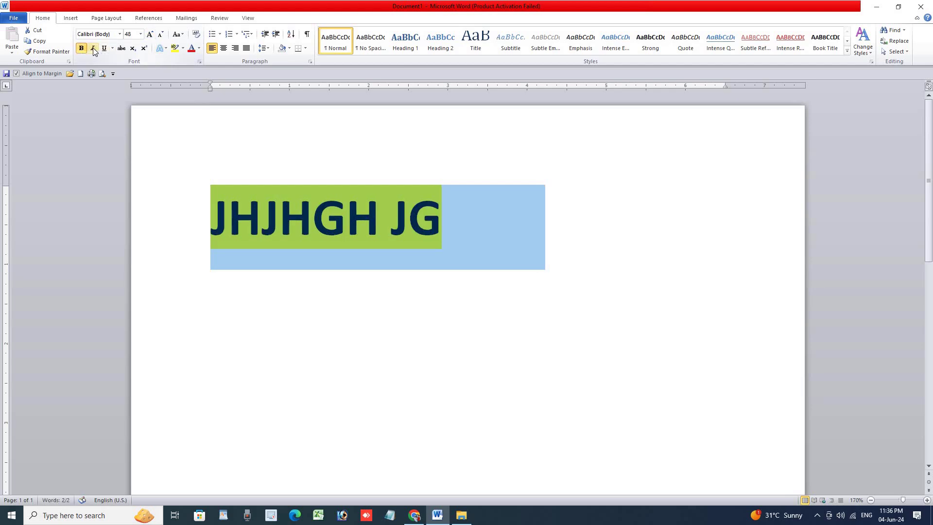
click(93, 48)
click(104, 48)
Step: Start a new line below the heading with bold, italic and underline turned off
click(572, 235)
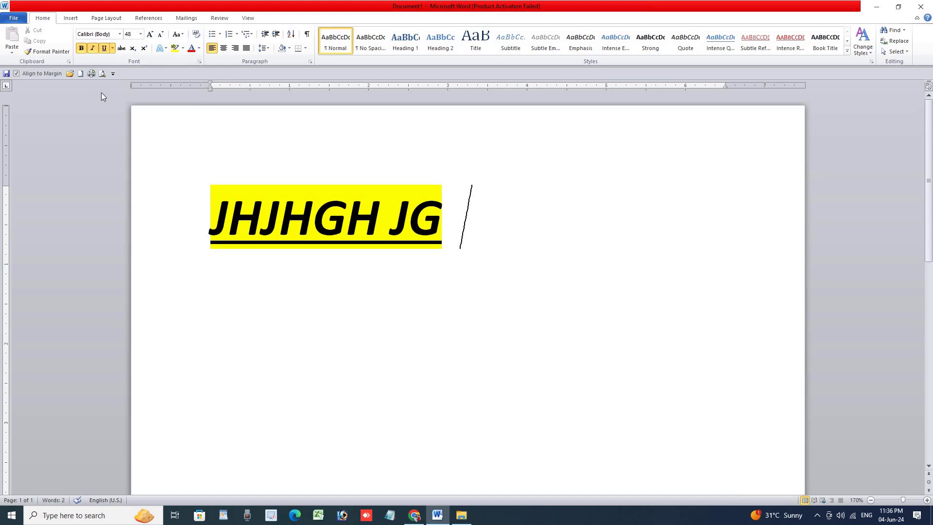
key(Return)
key(Return)
click(81, 48)
click(93, 48)
click(104, 48)
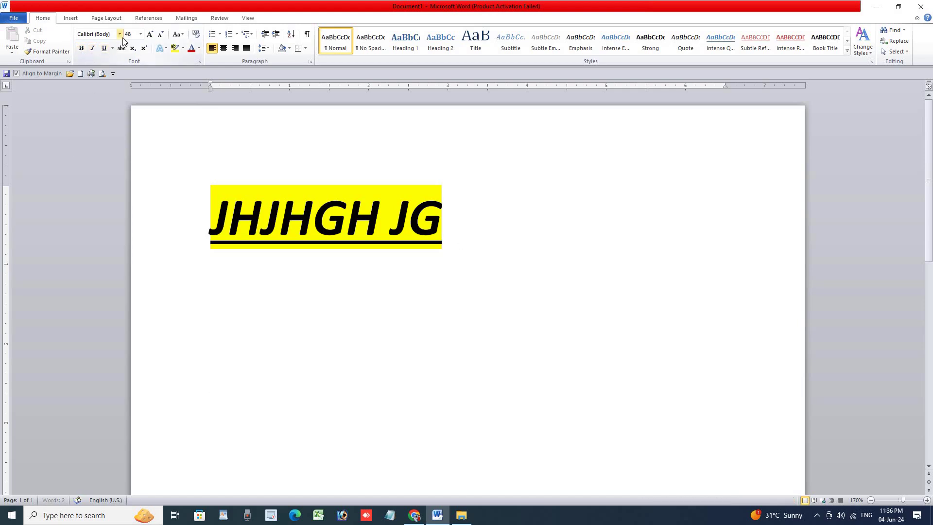
click(130, 35)
Step: Set the new line to 10 pt and type a person's name on it
click(140, 35)
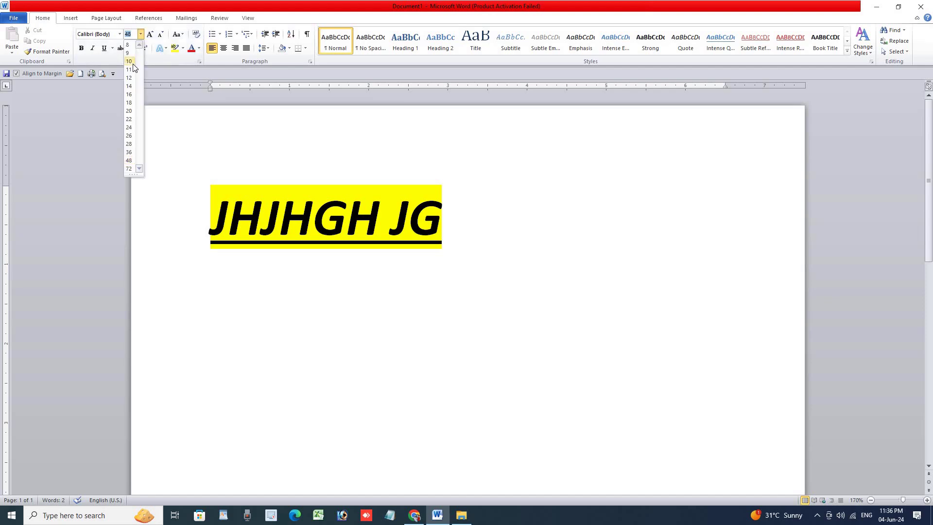
click(131, 61)
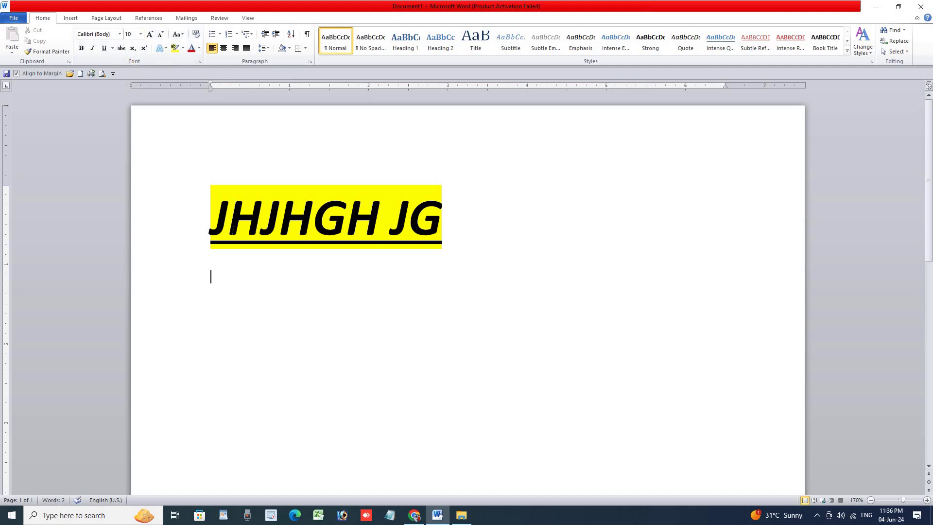
text(SONU )
text(MUKHIYA)
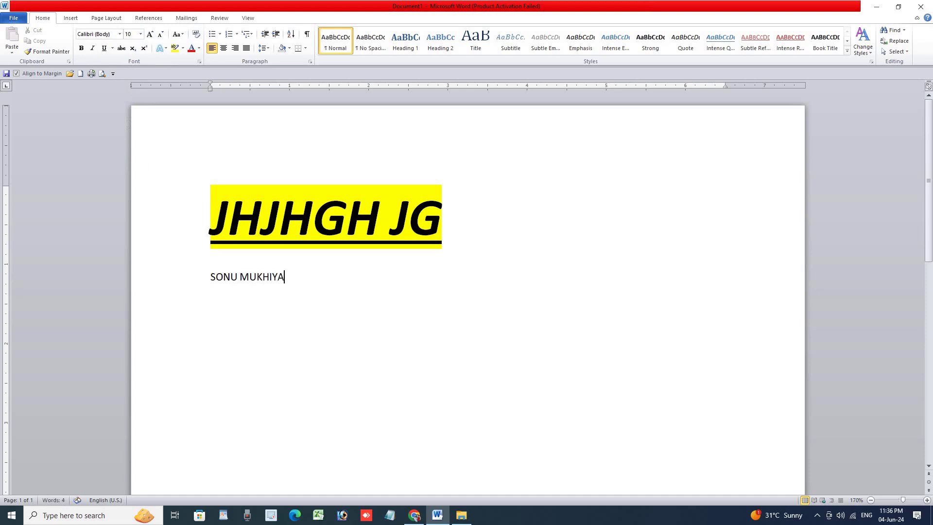
click(211, 216)
click(54, 51)
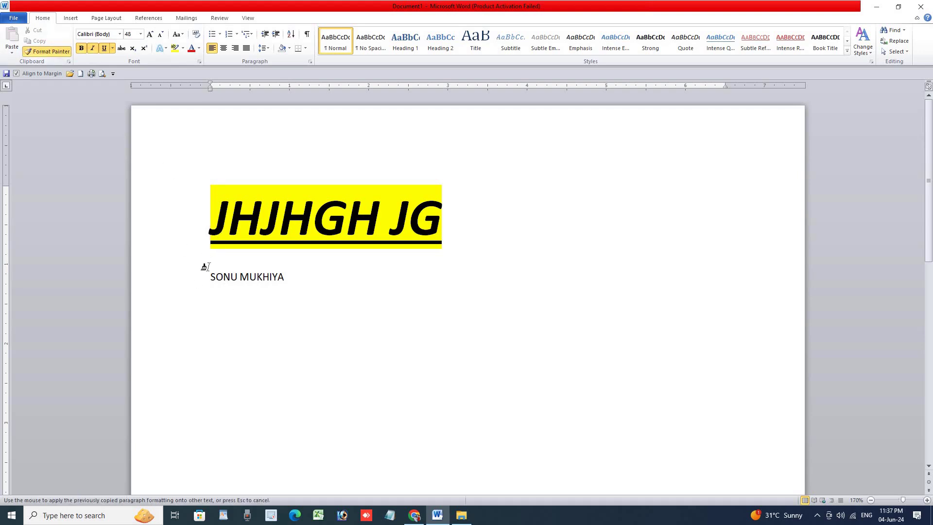
drag(204, 271, 291, 278)
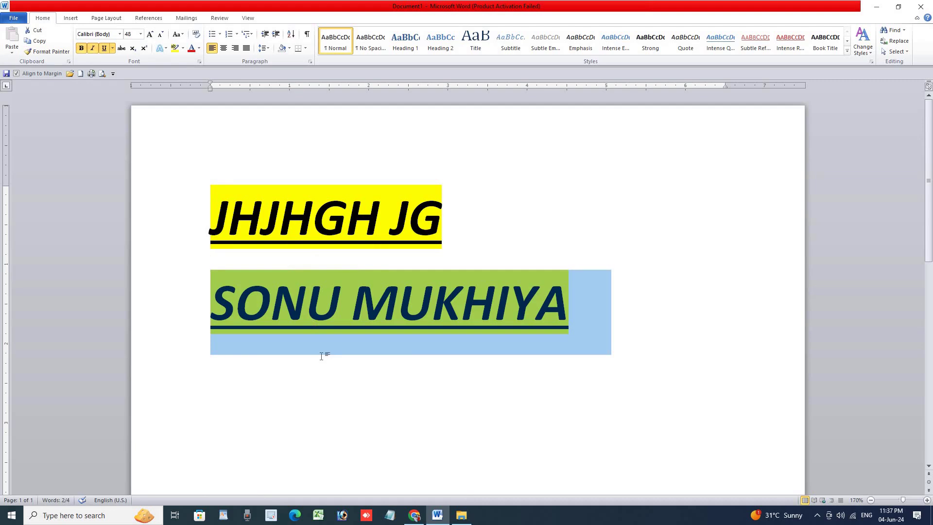
click(321, 356)
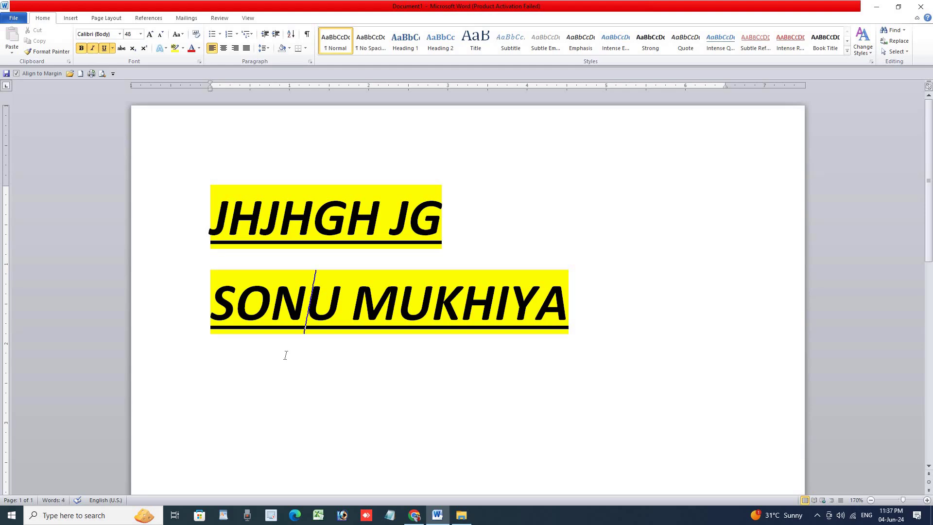
key(ctrl+z)
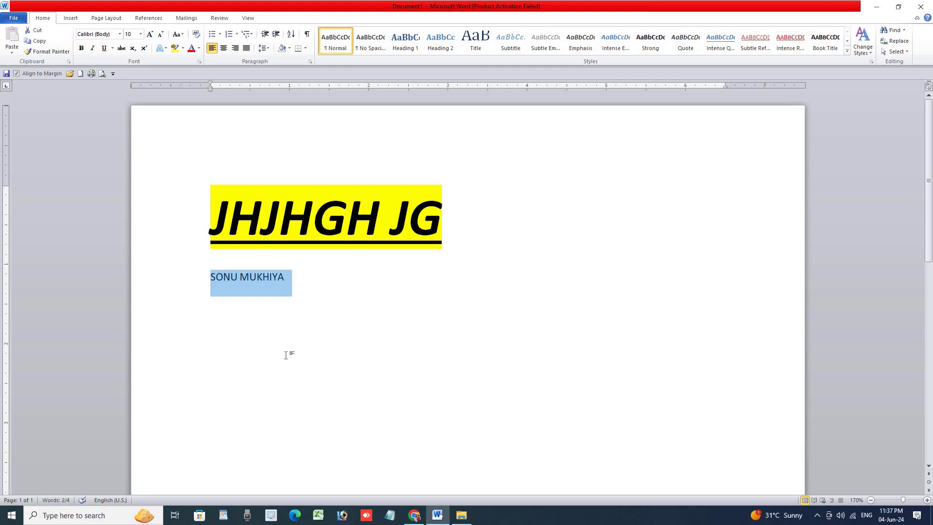
Step: Copy the JHJHGH JG formatting onto the name line with Format Painter
click(359, 384)
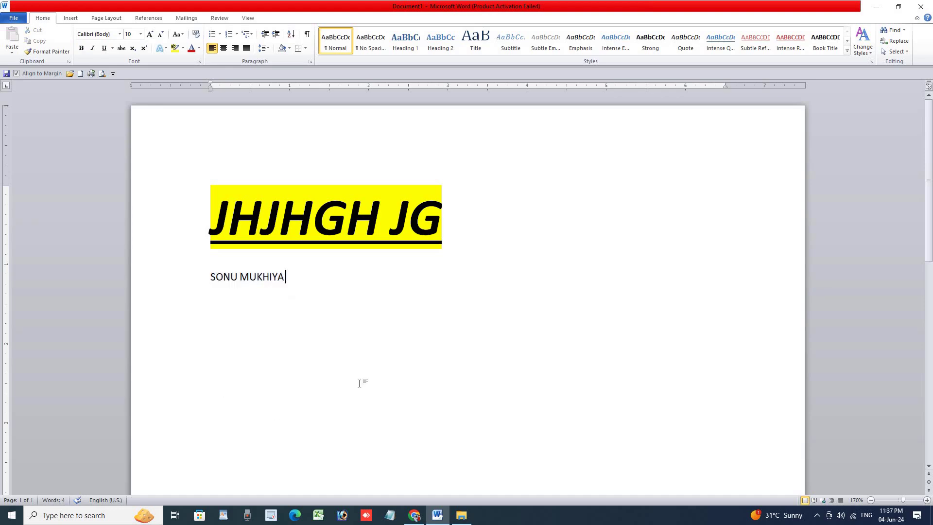
click(314, 216)
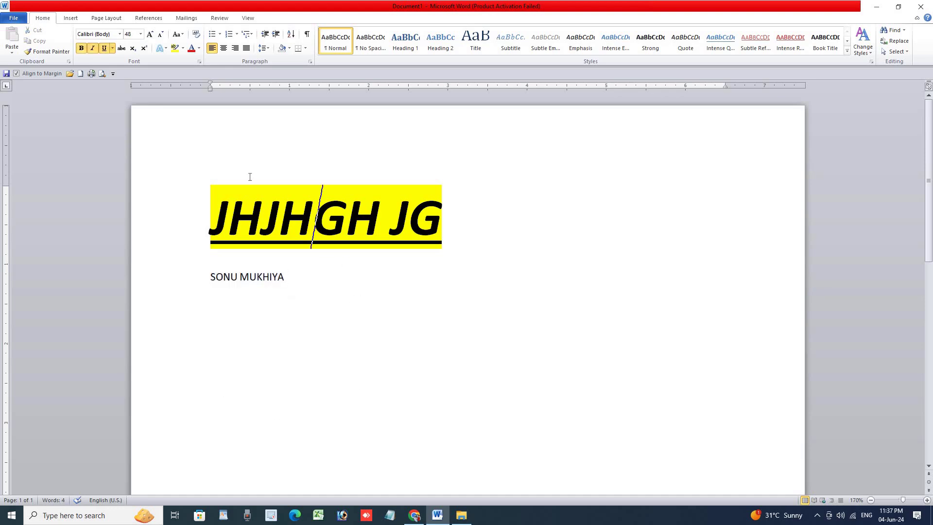
click(51, 52)
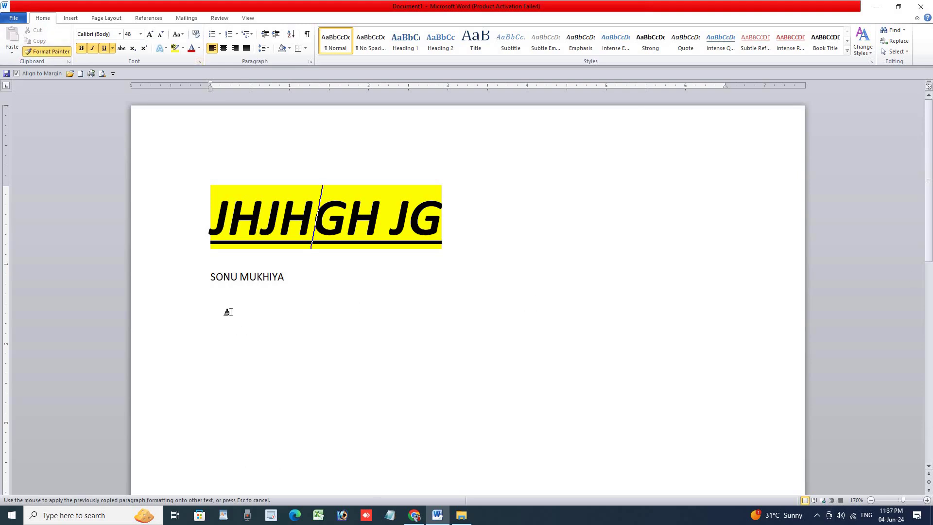
drag(205, 284, 291, 284)
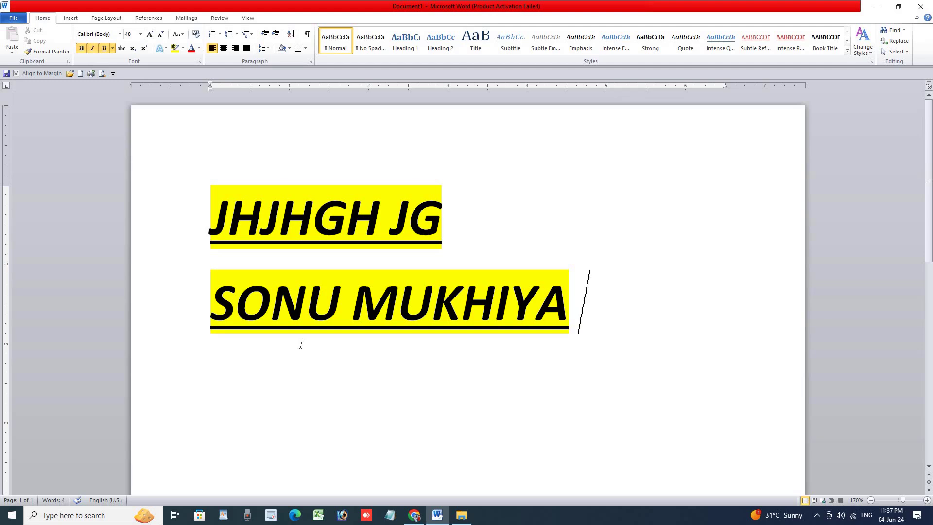
click(817, 515)
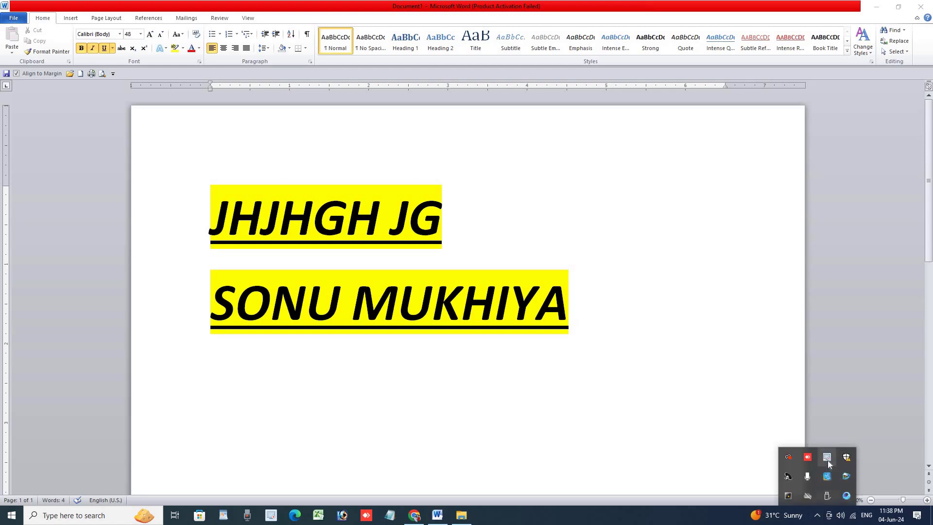